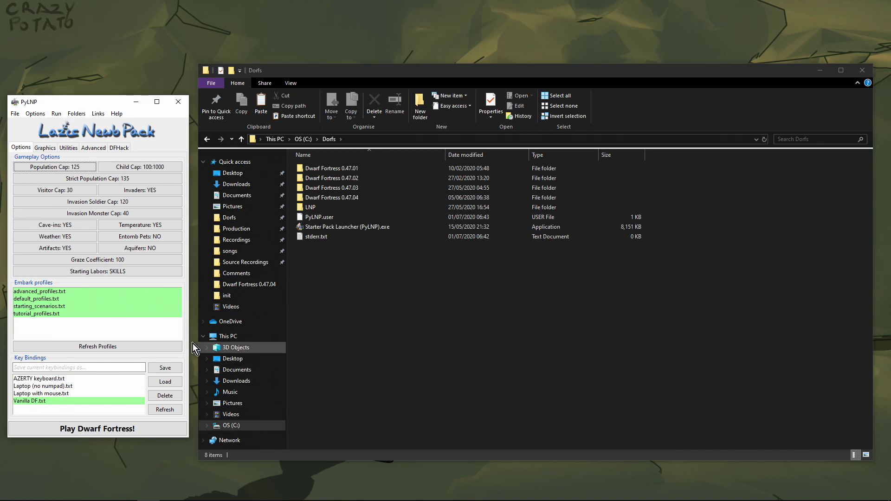
Show PyLNP's Advanced settings, with Backup Saves YES and Autosave SEASONAL
left_click(92, 149)
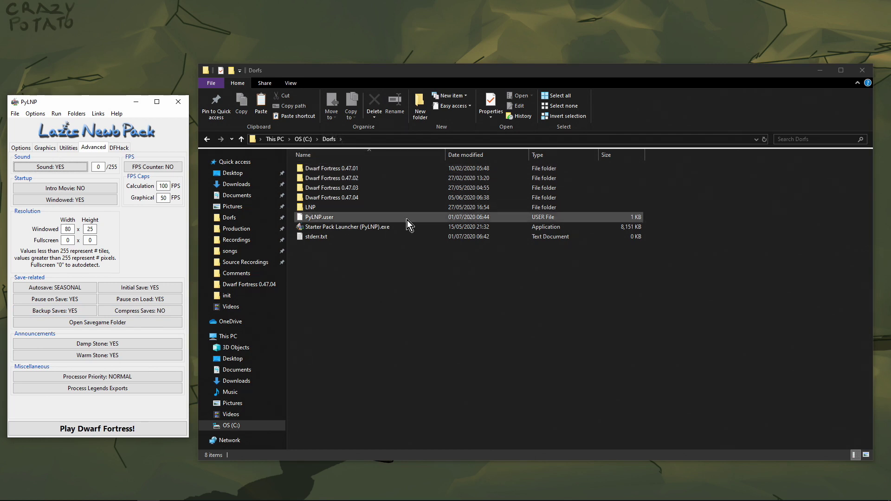
Go into Dwarf Fortress 0.47.04 > data > save and scroll through the region saves
double_click(340, 198)
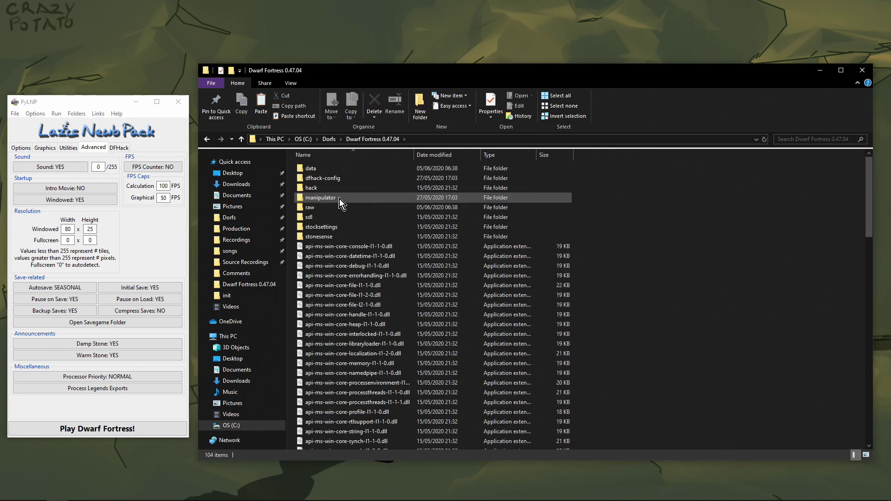
double_click(333, 170)
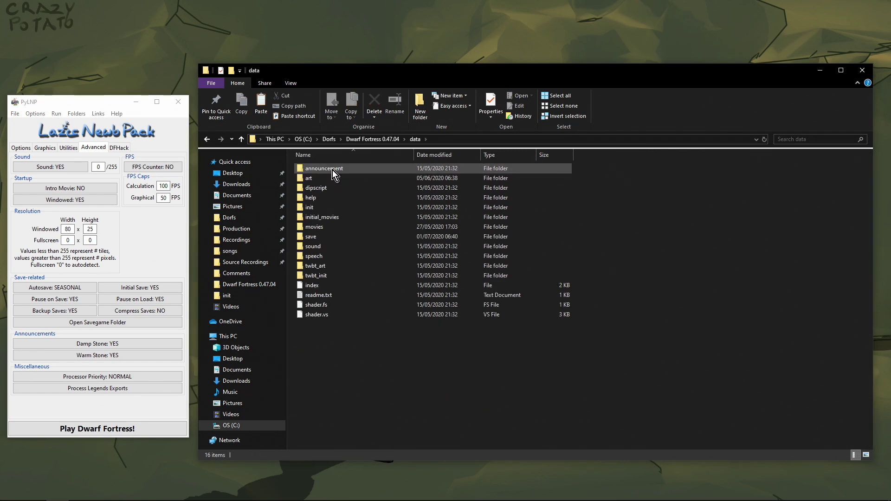
double_click(336, 239)
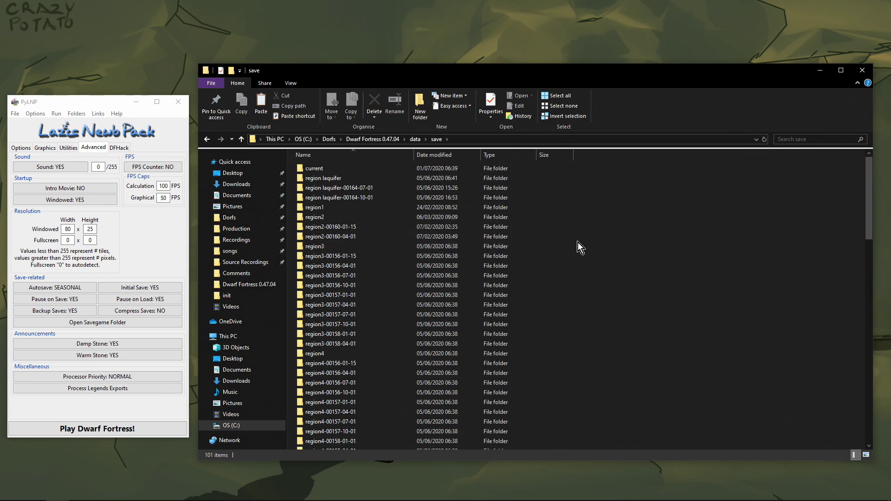
scroll(578, 243, "down", 4)
scroll(578, 247, "down", 1)
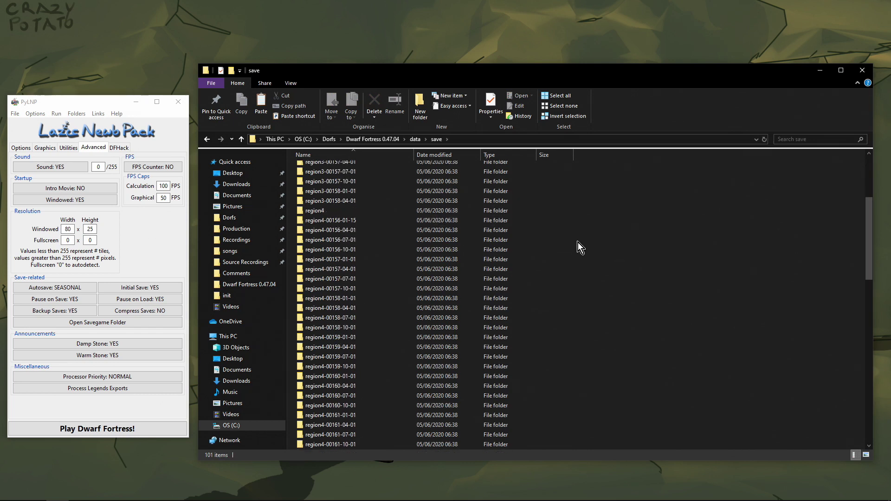
scroll(578, 242, "up", 3)
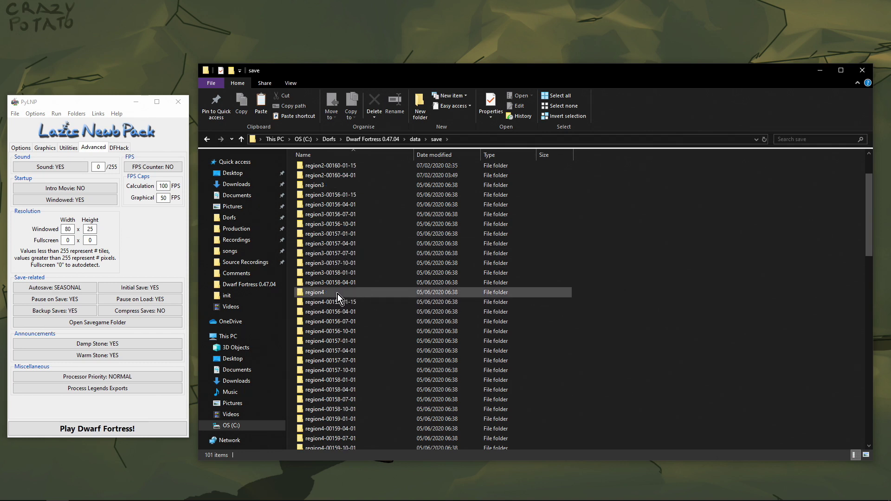
mouse_move(380, 233)
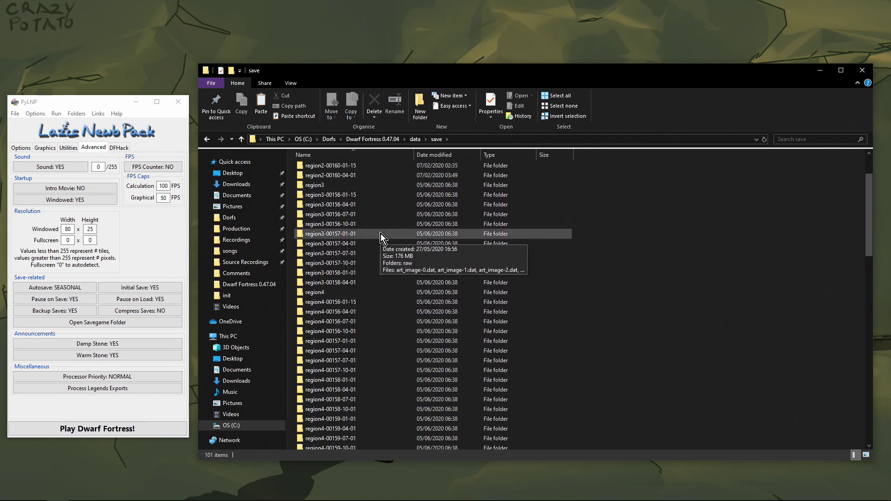
scroll(380, 233, "up", 2)
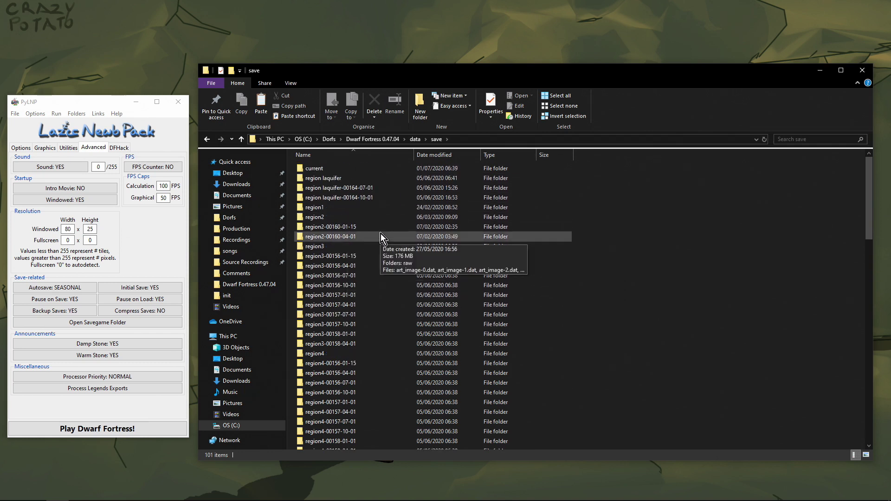
Peek inside a save folder, return to save, and select the region3 folder
double_click(333, 169)
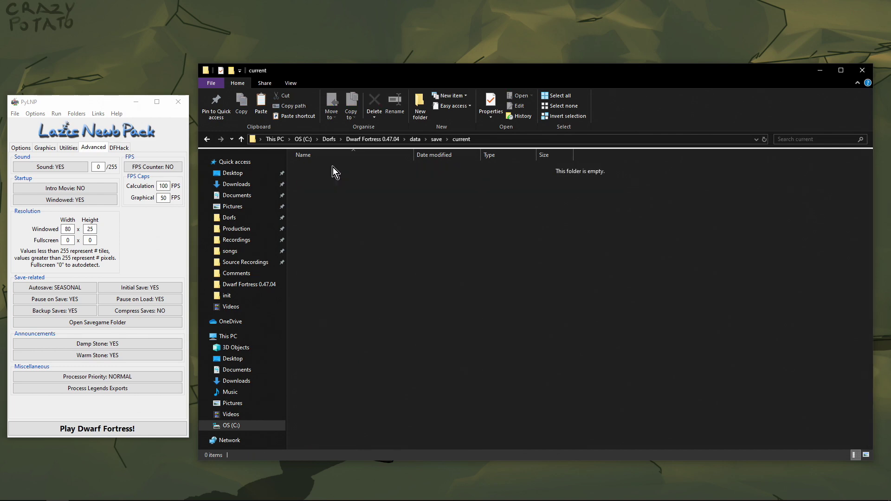
left_click(437, 139)
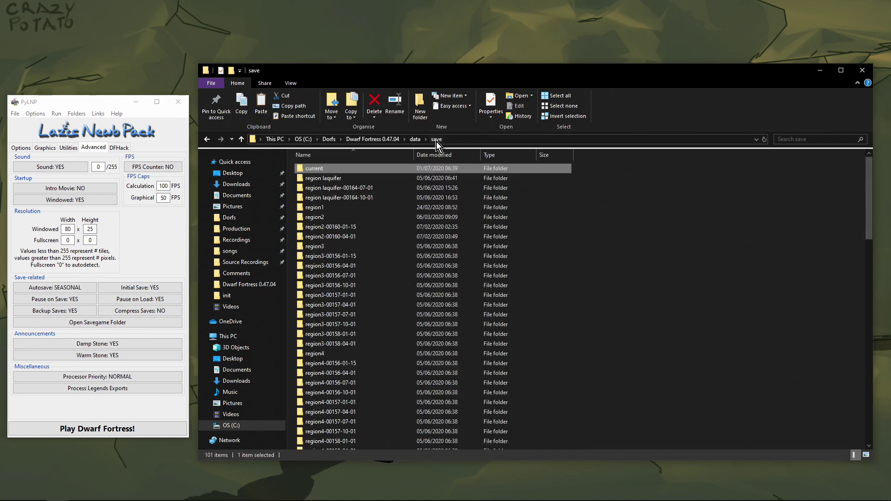
left_click(338, 211)
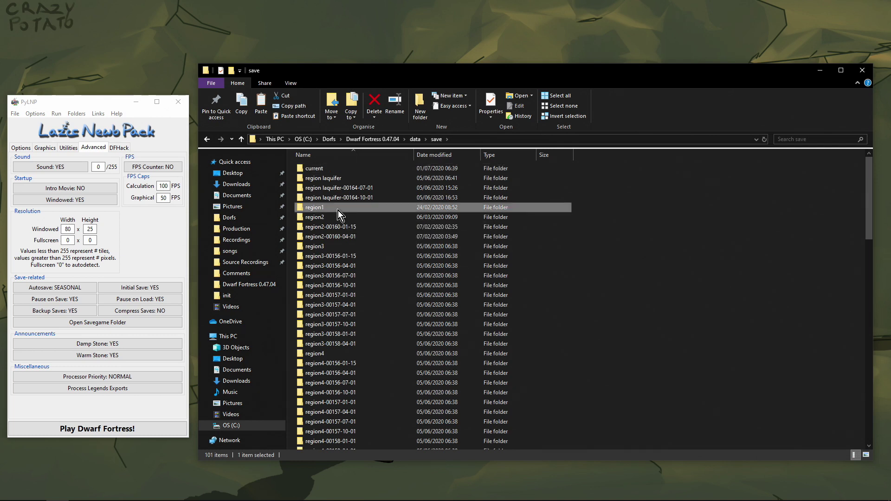
left_click(340, 220)
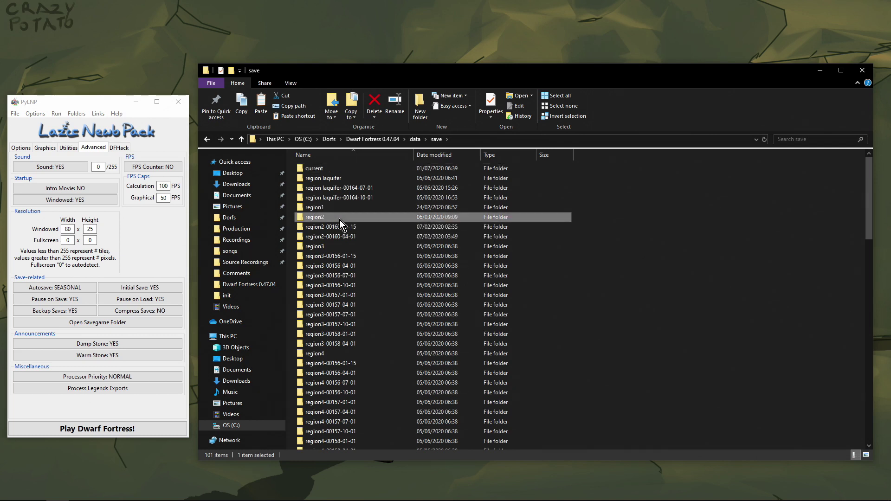
left_click(345, 247)
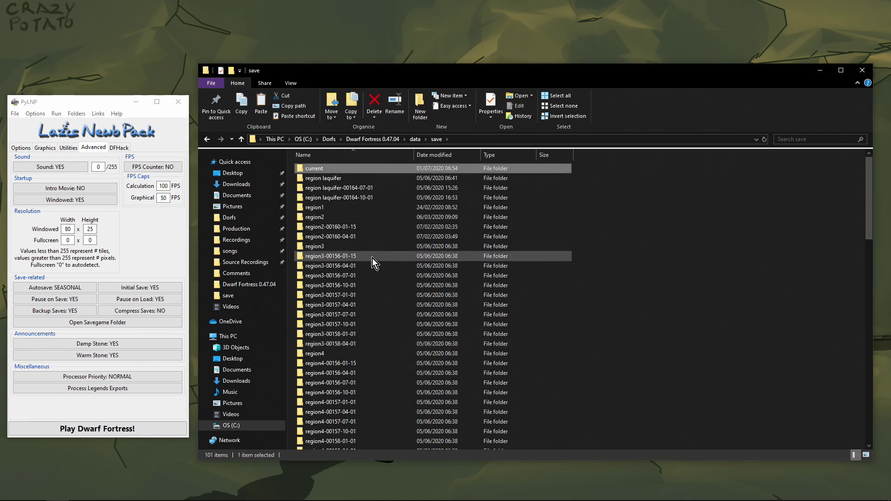
mouse_move(372, 258)
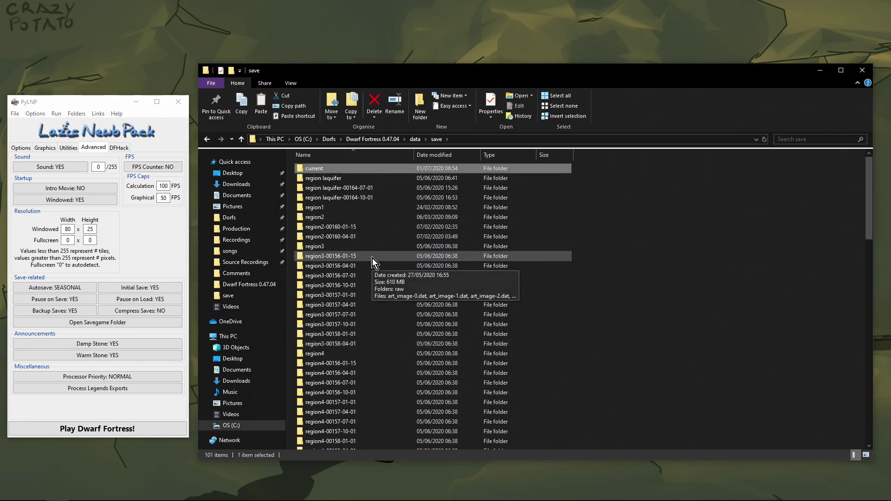
mouse_move(333, 246)
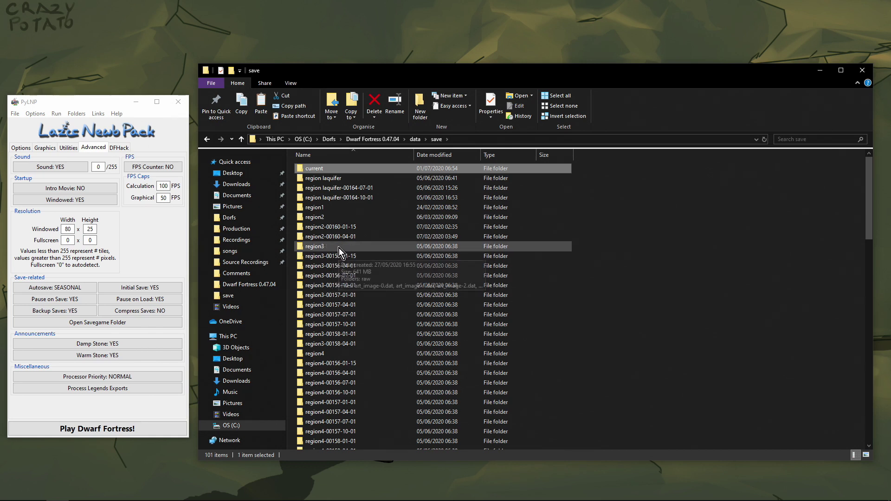
left_click(339, 248)
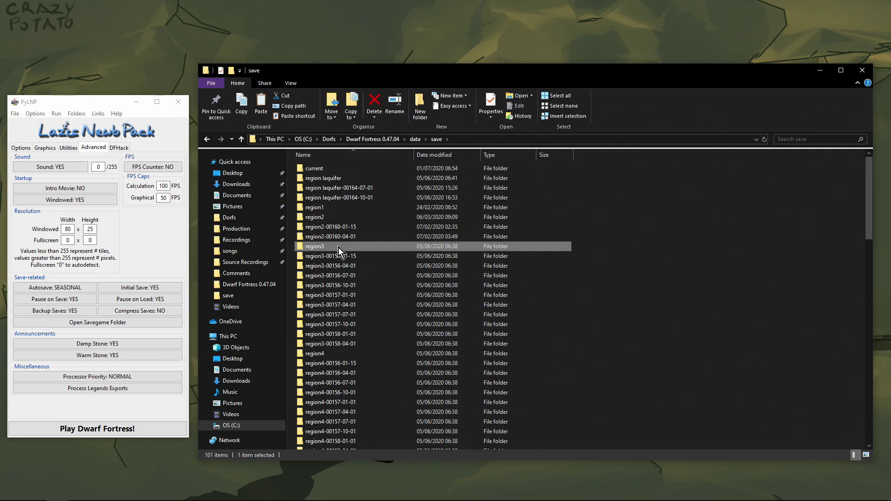
Copy the region3 folder and paste a duplicate into the save folder
right_click(338, 247)
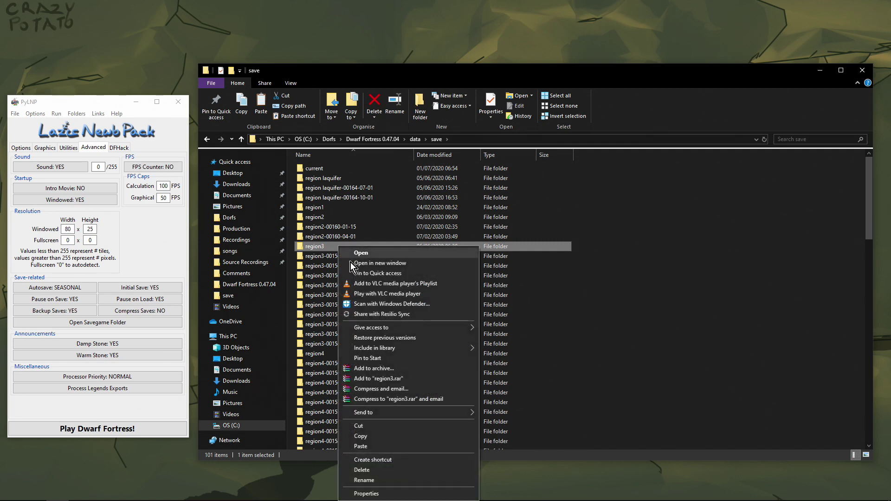
left_click(376, 436)
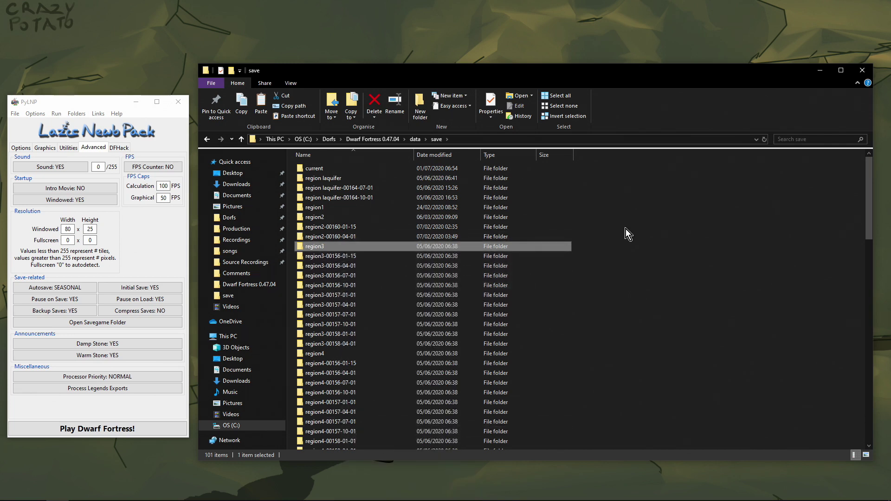
right_click(620, 215)
mouse_move(647, 230)
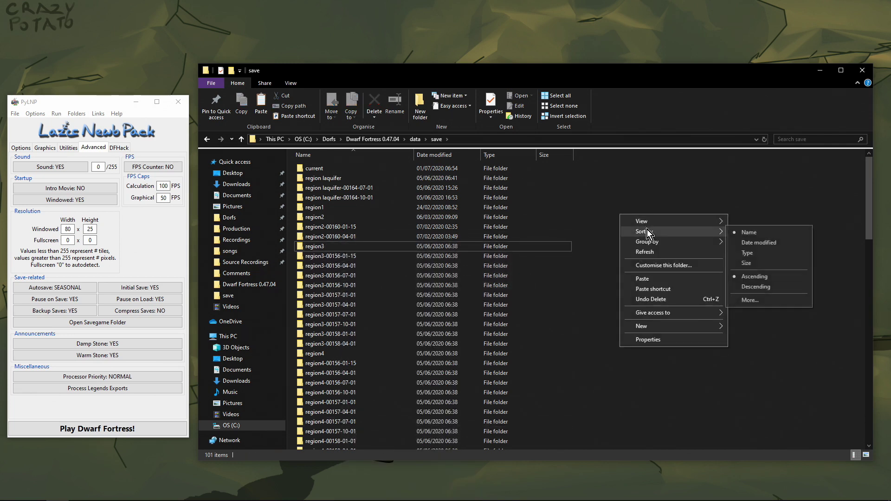
left_click(656, 280)
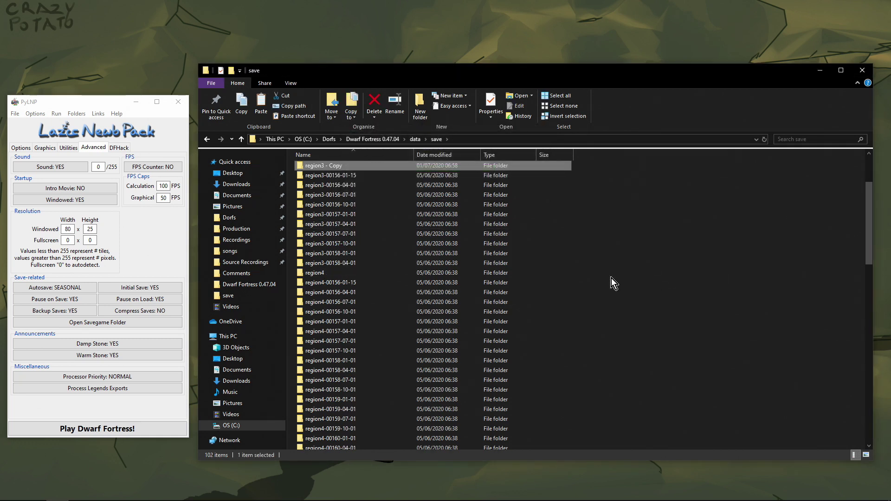
Rename 'region3 - Copy' to regionTest
left_click(345, 166)
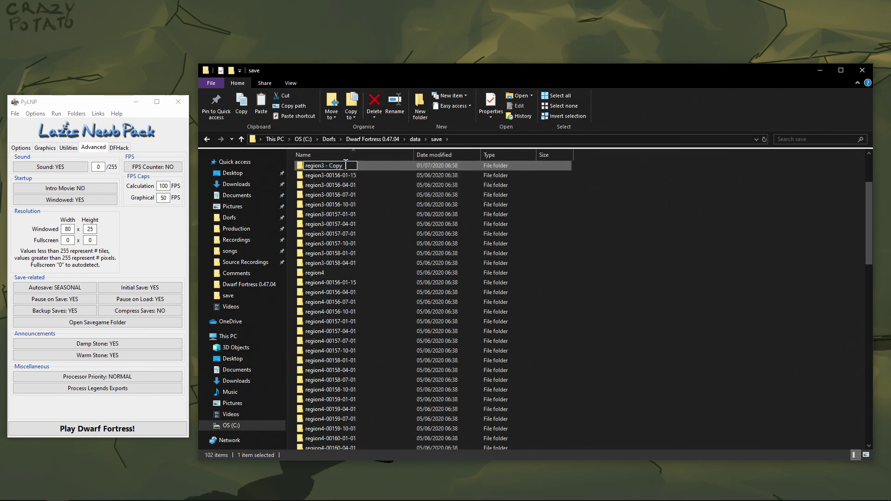
key("BackSpace")
key("BackSpace")
key("BackSpace")
key("BackSpace")
key("BackSpace")
key("BackSpace")
key("BackSpace")
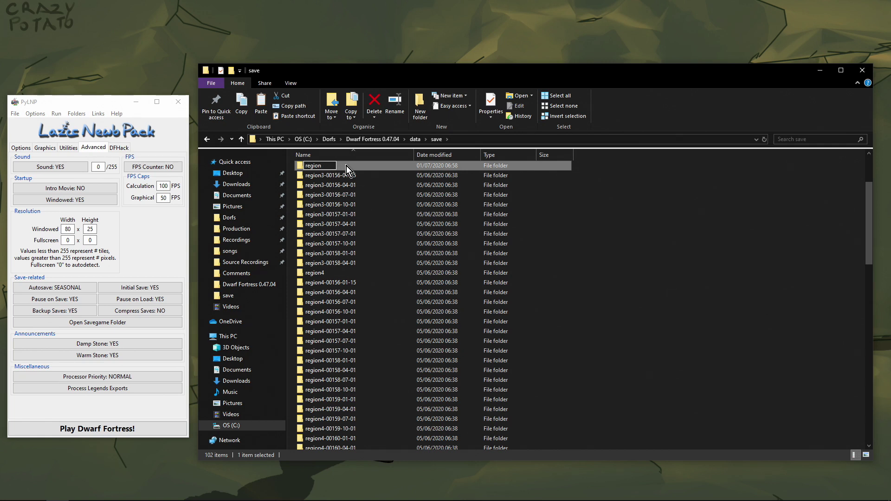
type("Test")
key("Return")
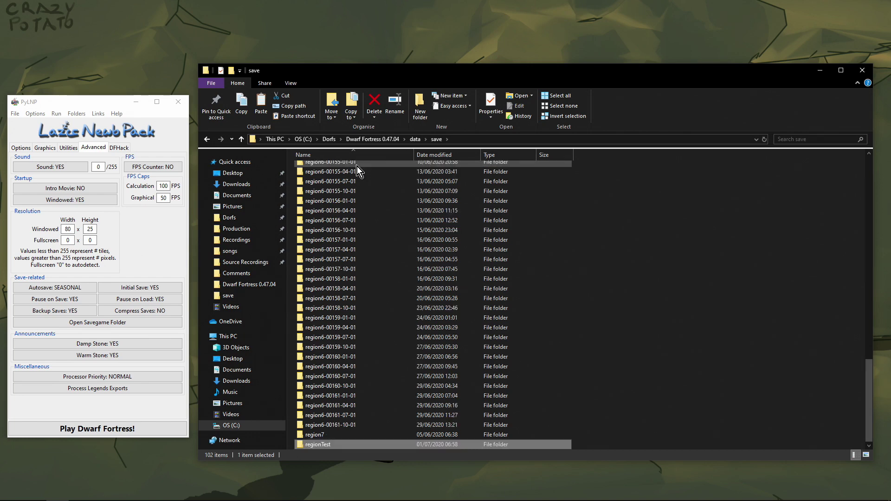
Launch Dwarf Fortress and load the Orlimul / regionTest save from the Load game list
left_click(93, 432)
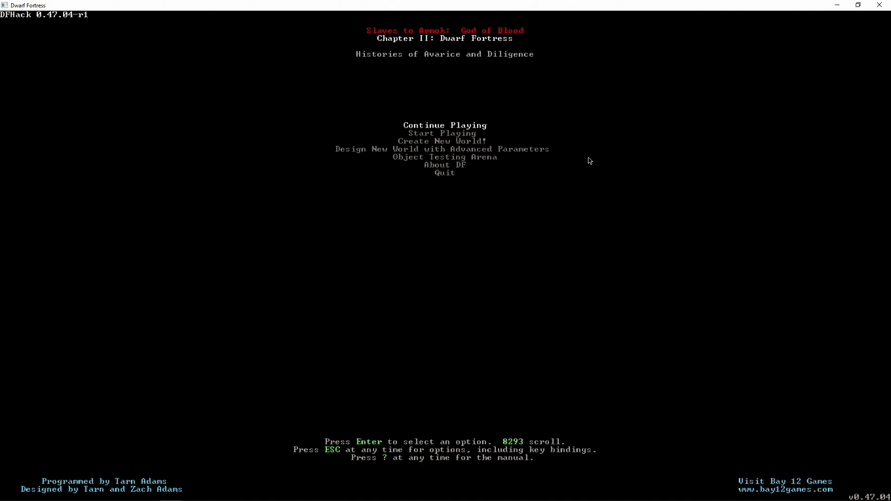
key("Return")
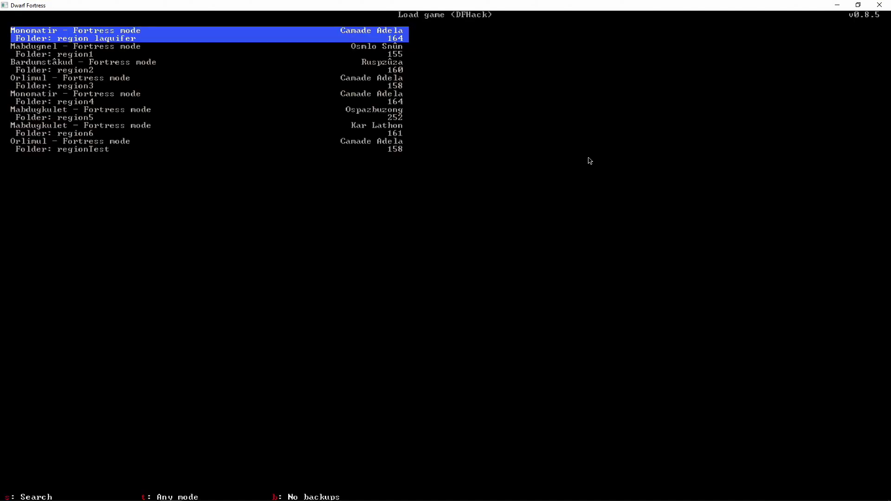
key("Down")
key("Down")
key("Down")
key("Down")
key("Down")
key("Down")
key("Down")
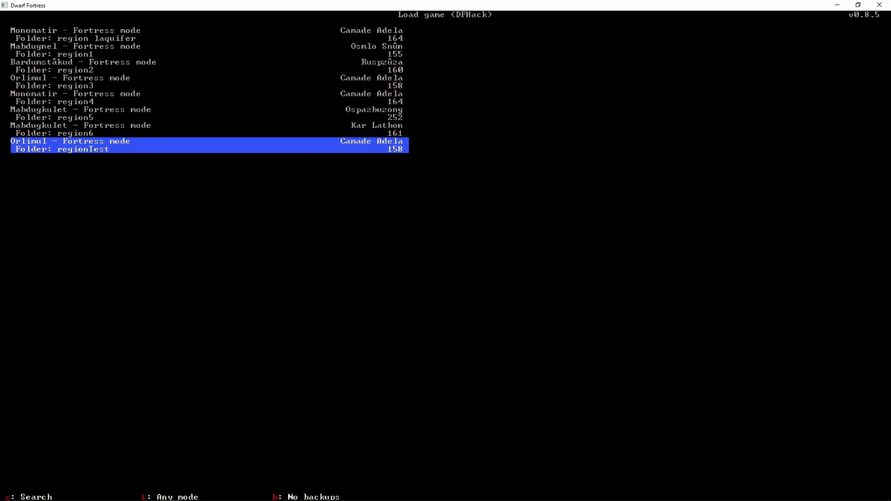
key("Up")
key("Up")
key("Up")
key("Up")
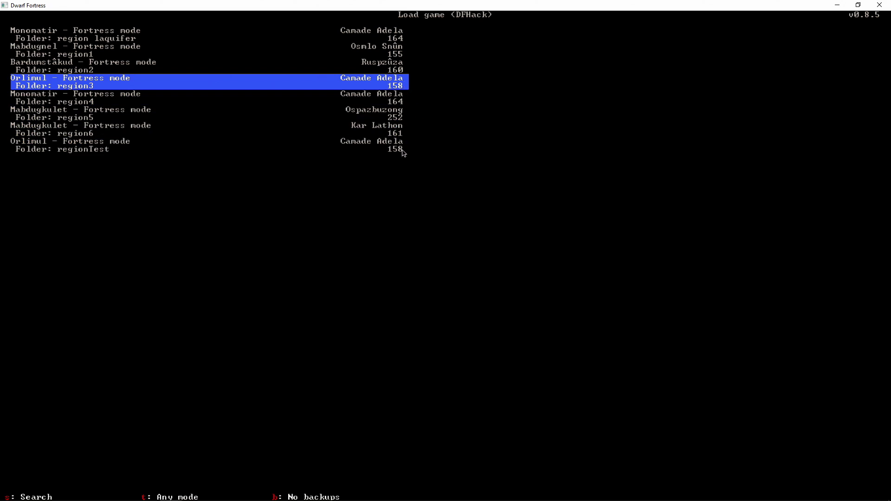
key("Down")
key("Down")
key("Down")
key("Down")
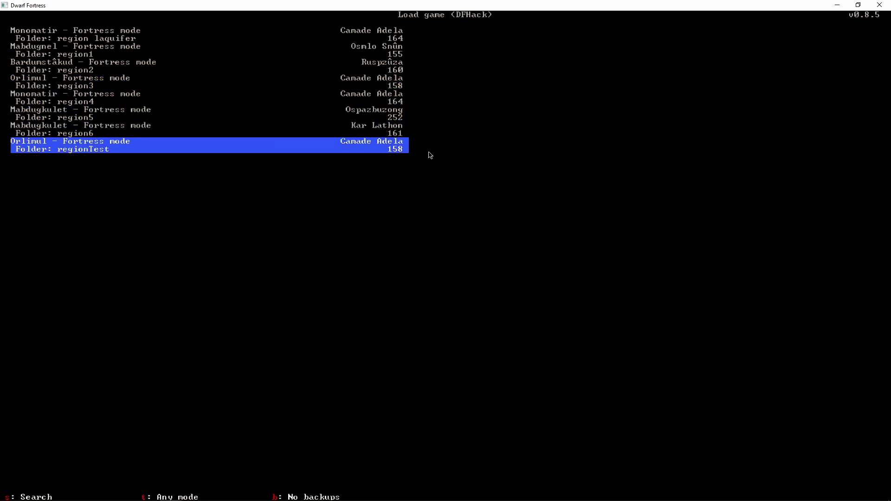
key("Return")
key("Return")
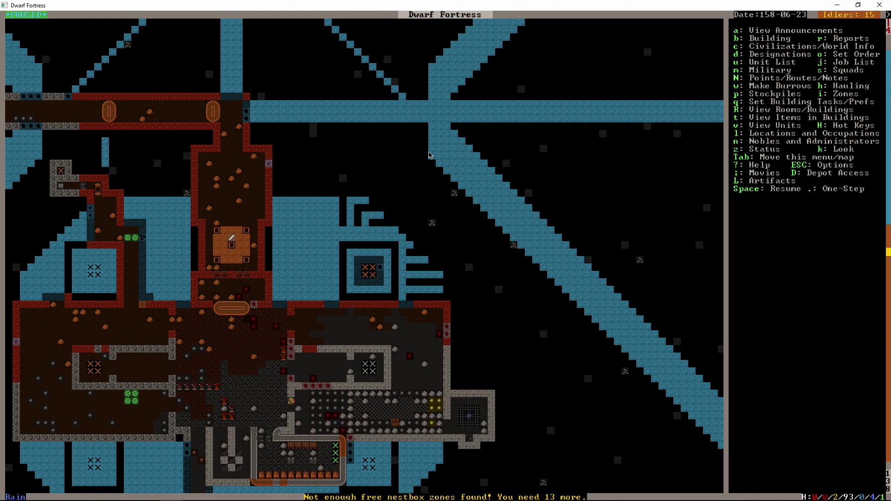
Save and exit the regionTest fortress, then pick region3 in the load-game list
scroll(430, 156, "up", 6)
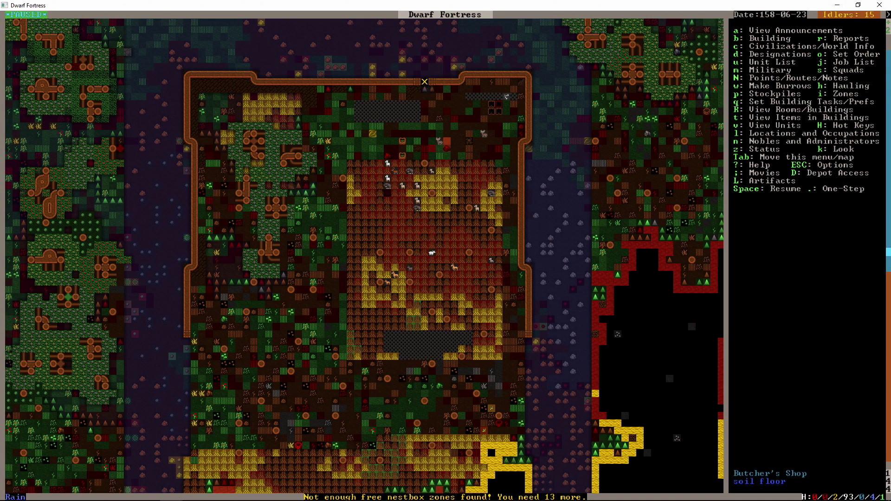
key("Escape")
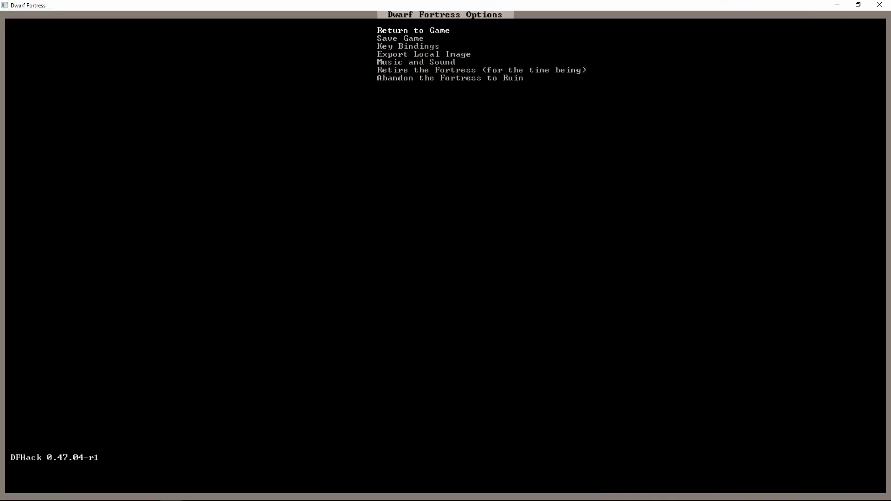
key("Down")
key("Return")
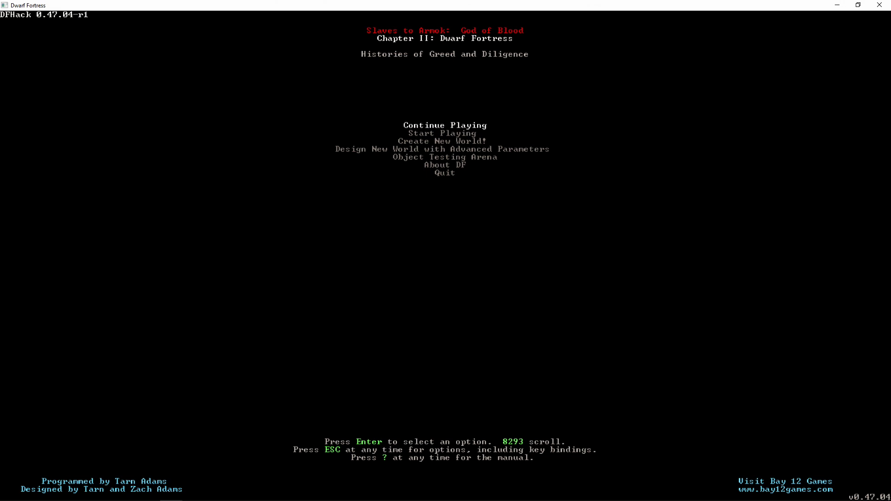
key("Return")
key("Down")
key("Down")
key("Down")
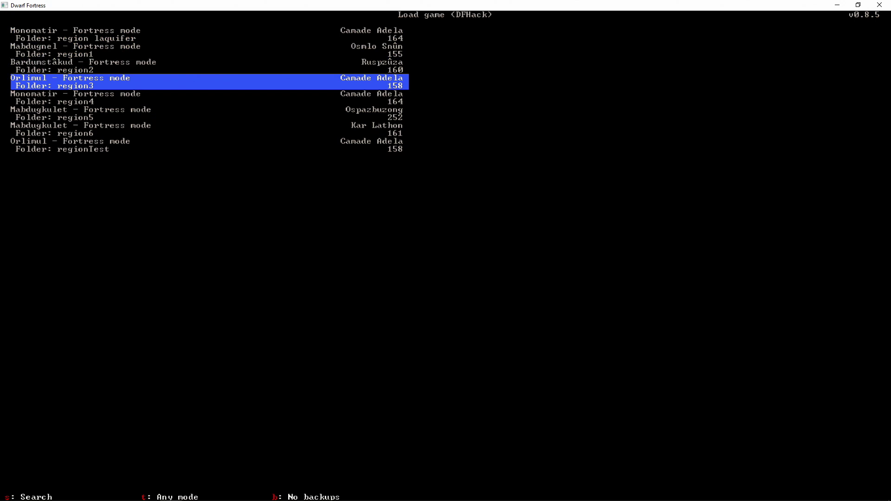
key("Return")
key("Return")
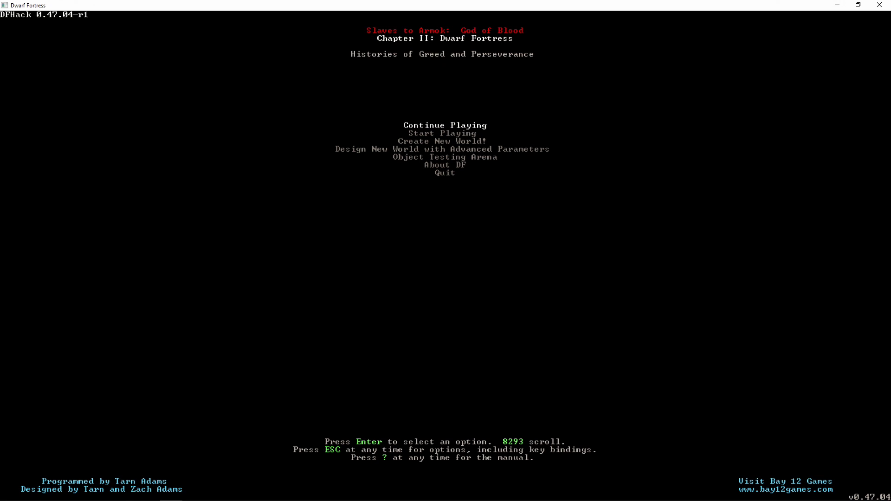
Load regionTest with Play now, then open Options and move to Retire the Fortress
key("Return")
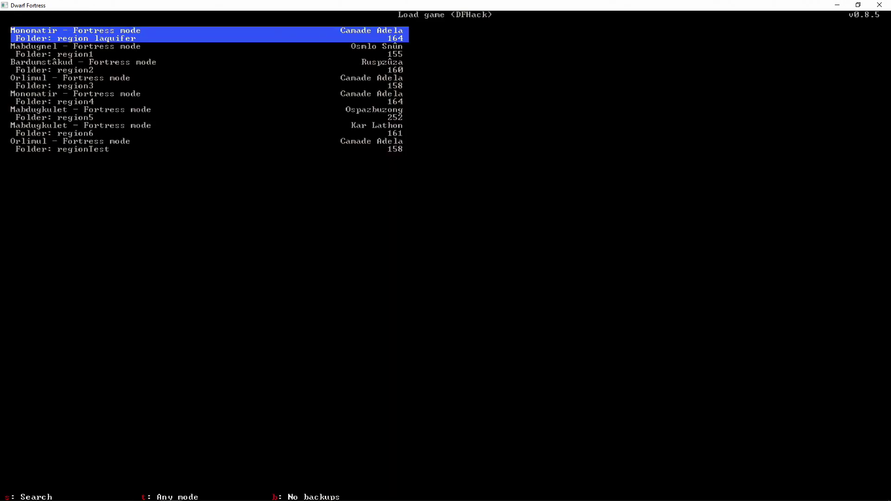
key("Down")
key("Down")
key("Down")
key("Down")
key("Down")
key("Down")
key("Down")
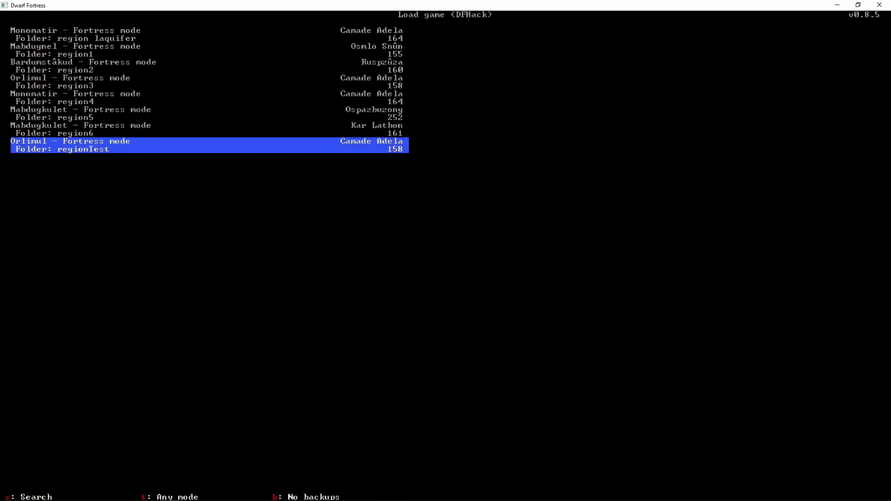
key("Return")
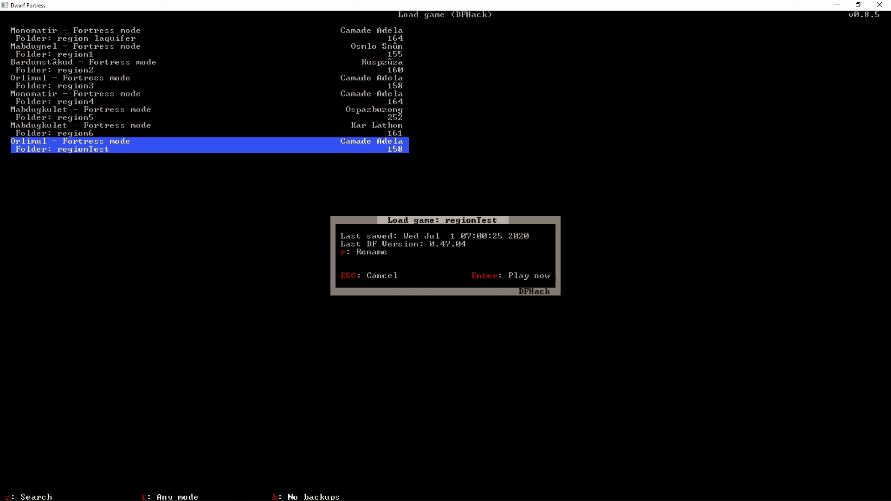
key("Return")
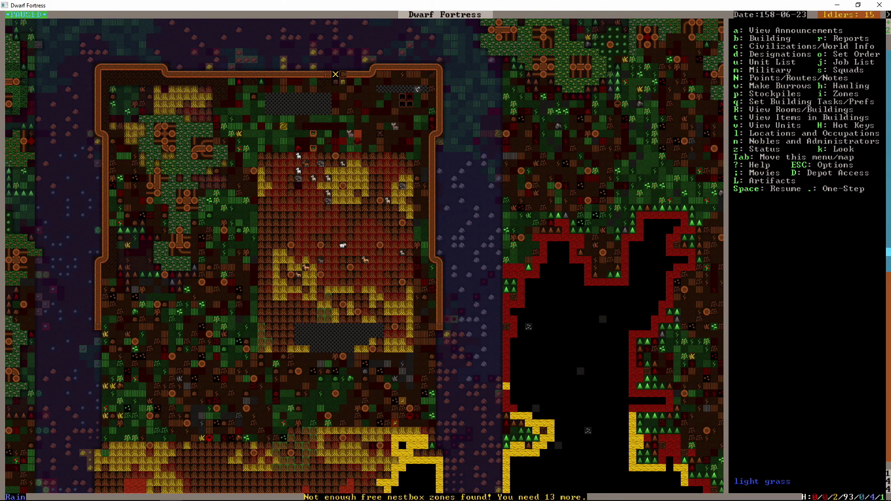
key("Escape")
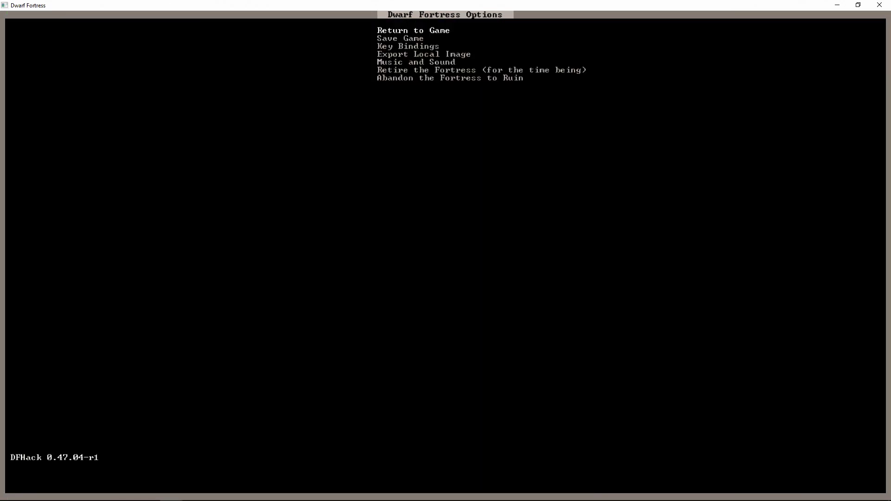
key("Down")
key("Down")
key("Down")
key("Down")
key("Down")
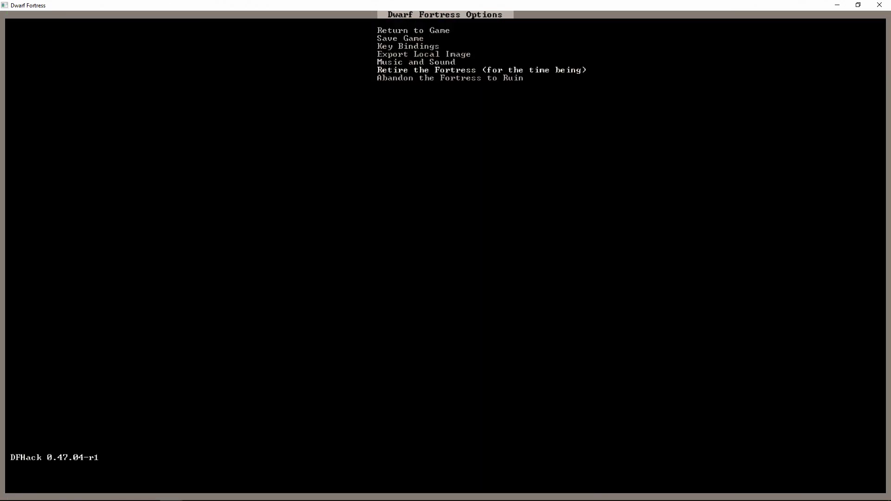
Retire the regionTest fortress, confirming with y
key("Return")
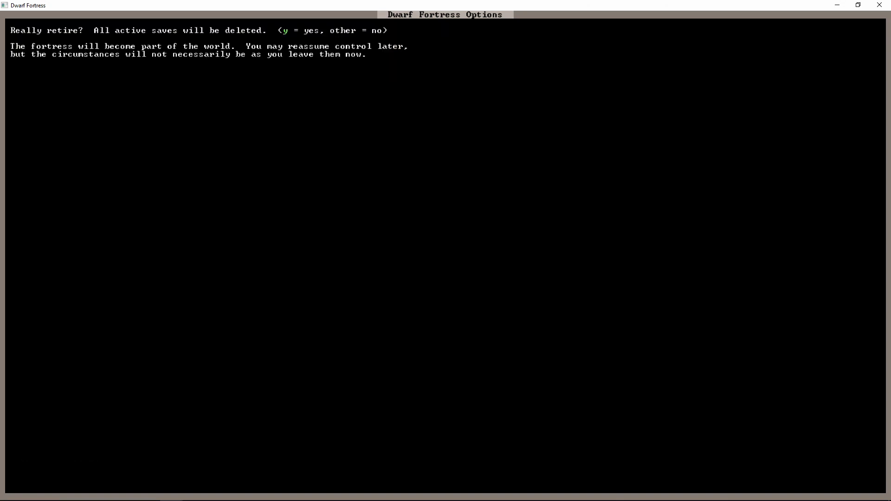
key("y")
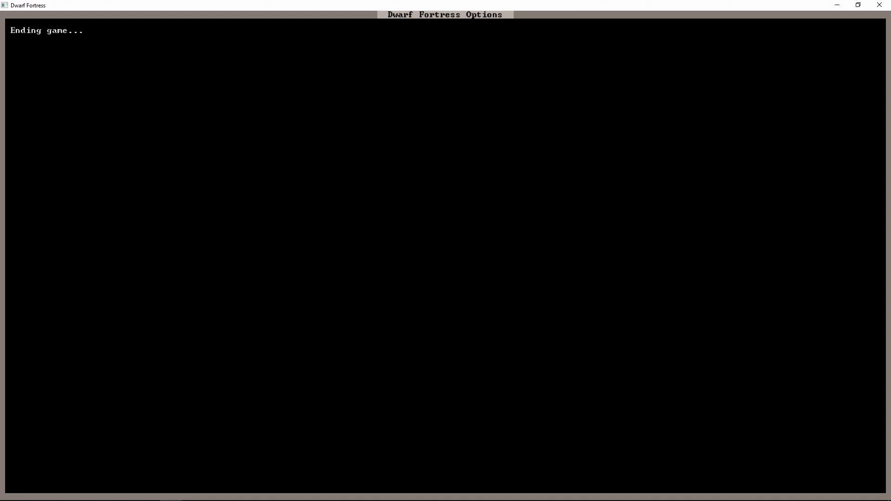
key("Return")
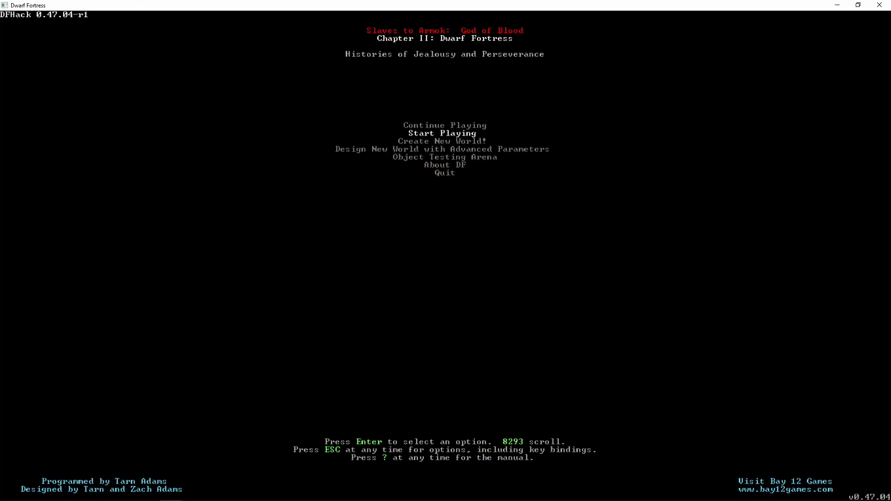
Choose the regionTest world from Start Playing and enter Legends mode
key("Return")
key("Down")
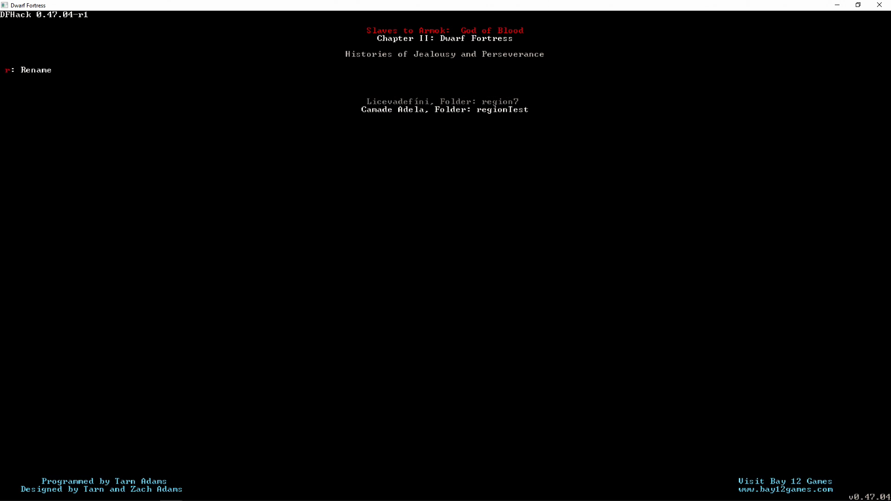
key("Return")
key("Down")
key("Down")
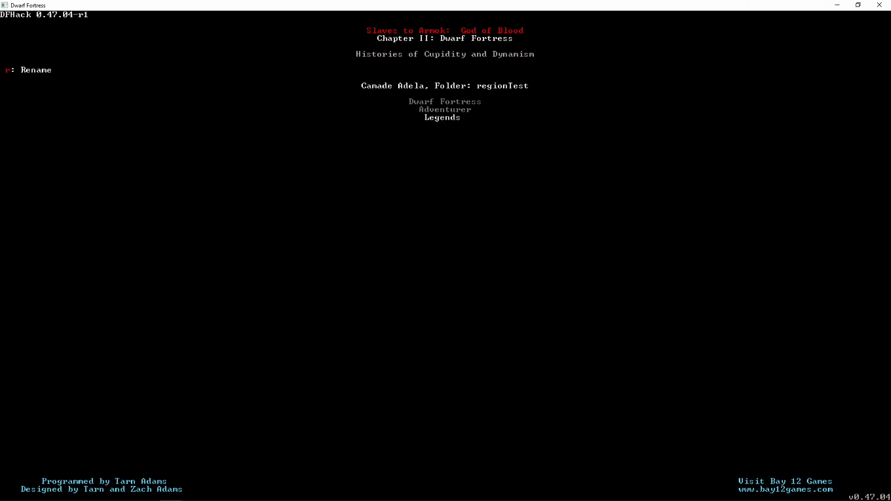
key("Return")
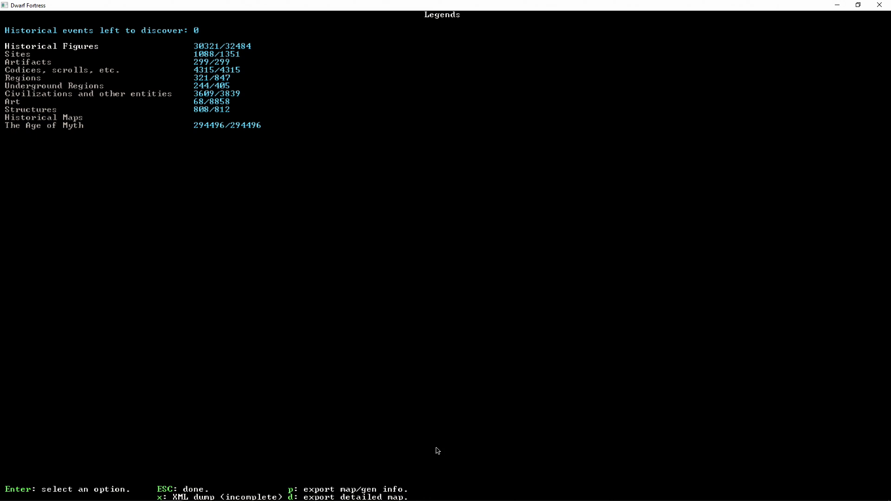
Locate regionTest-world_gen_param in the Dwarf Fortress 0.47.04 folder, then minimize File Explorer
mouse_move(57, 492)
left_click(69, 471)
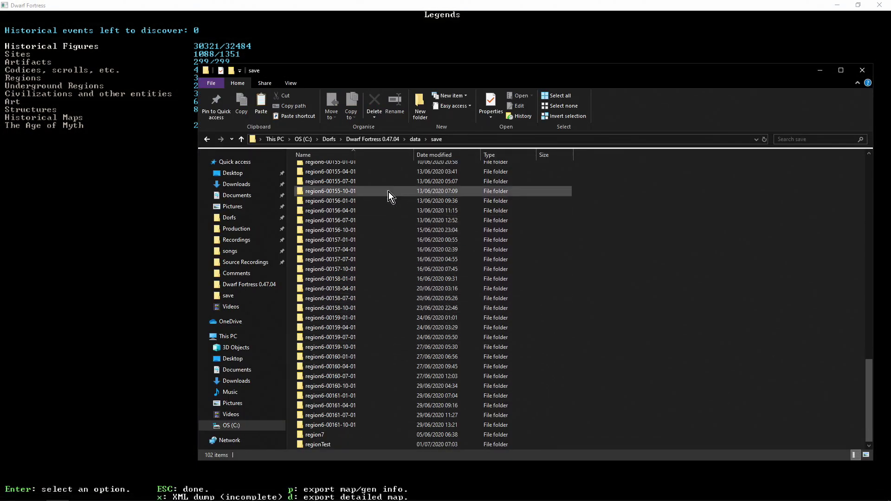
left_click(378, 141)
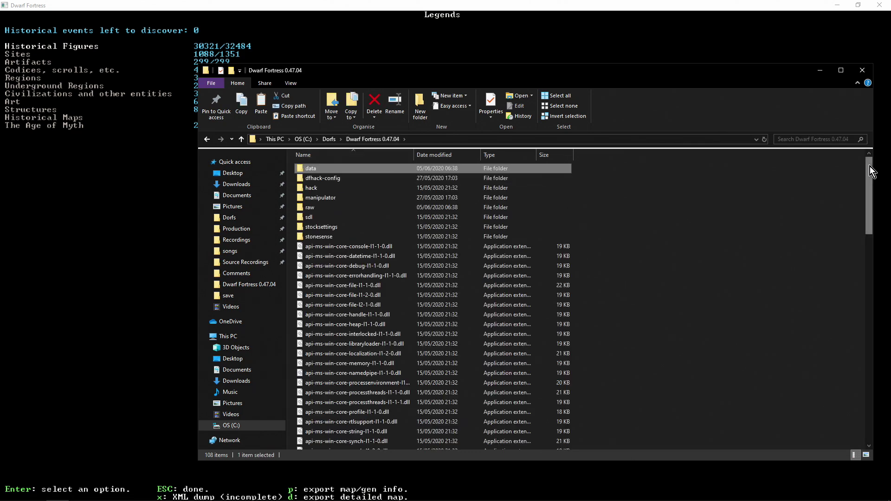
left_click_drag(870, 166, 876, 375)
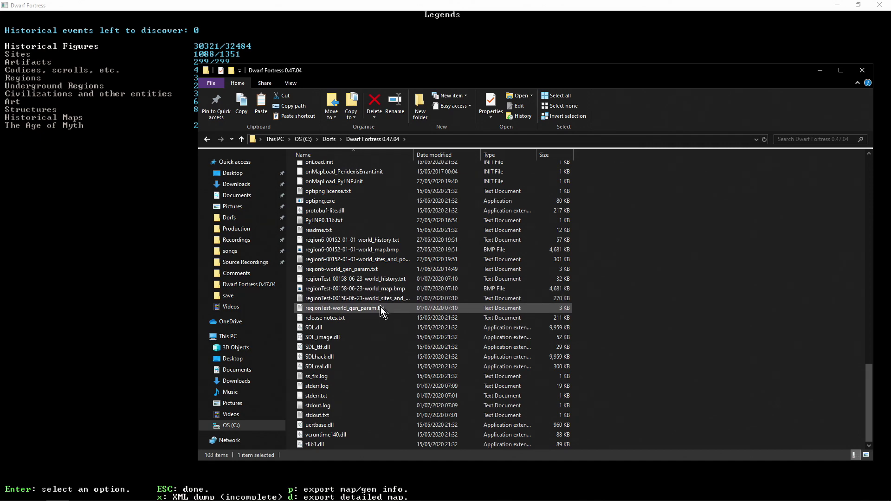
left_click(819, 70)
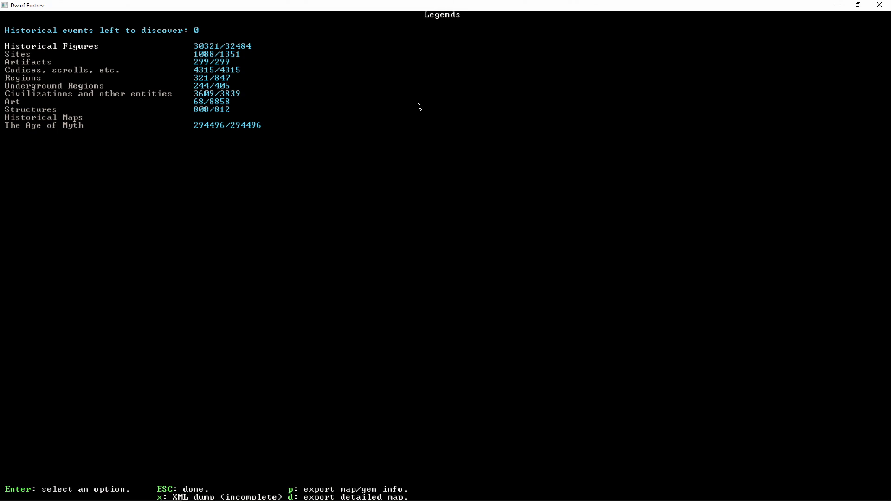
Leave Legends and quit Dwarf Fortress from the title menu
key("Escape")
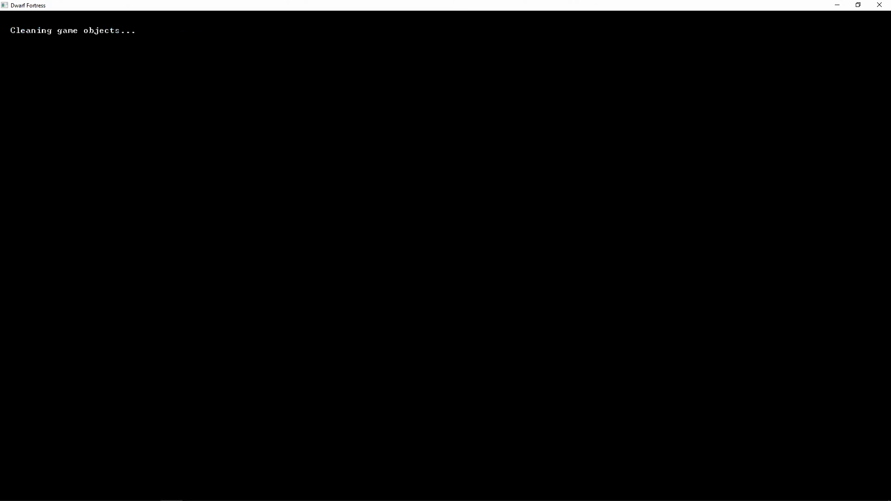
key("Down")
key("Down")
key("Down")
key("Down")
key("Down")
key("Down")
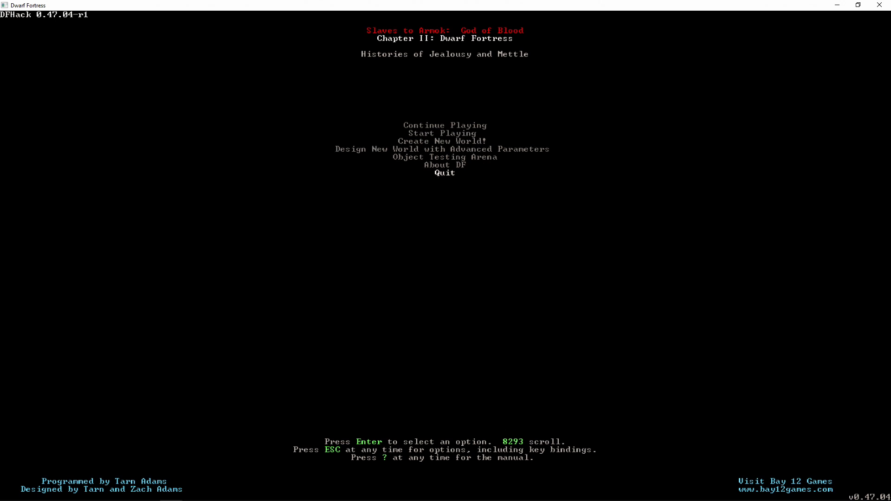
key("Return")
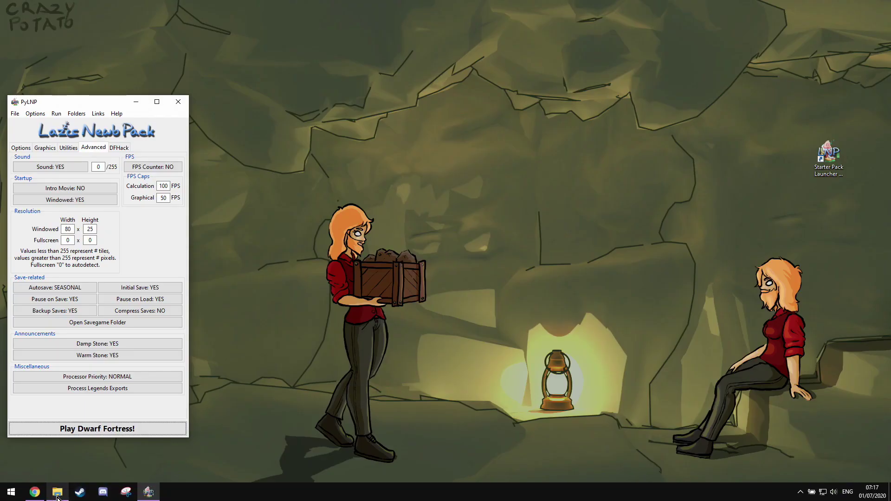
Open regionTest-world_gen_param.txt in Notepad, select all its parameters, and minimize it
left_click(57, 493)
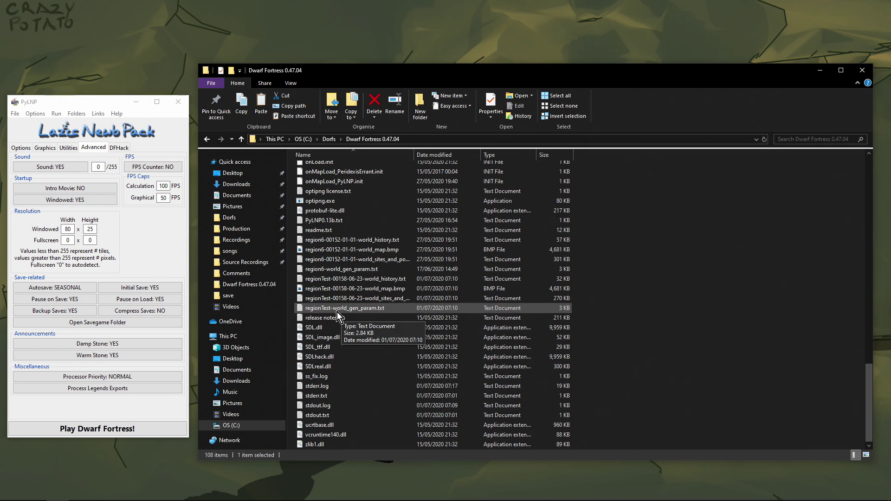
double_click(338, 310)
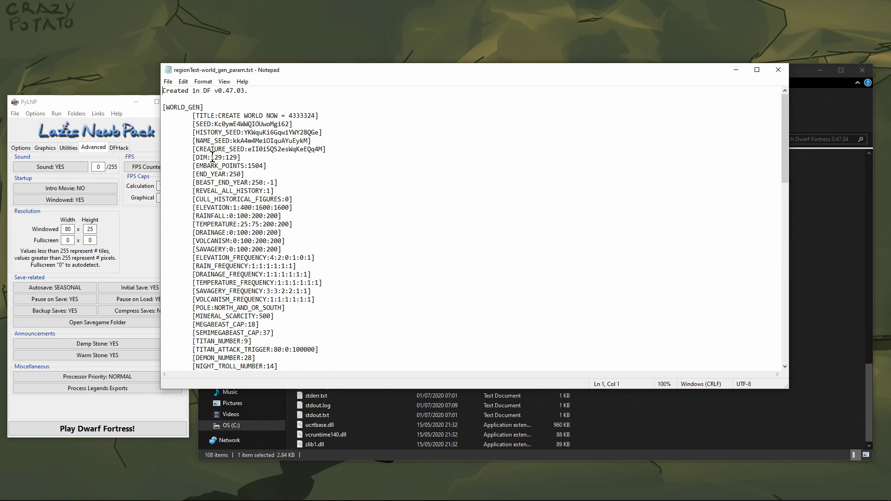
left_click_drag(162, 107, 346, 385)
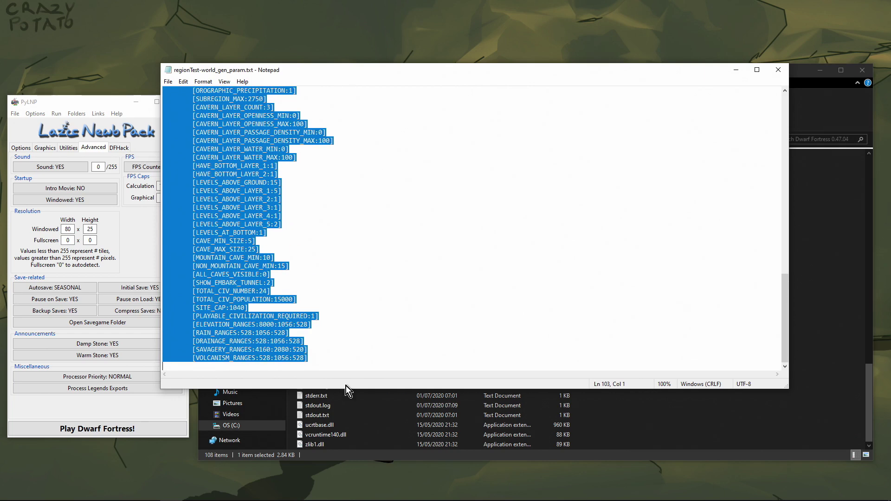
left_click(737, 71)
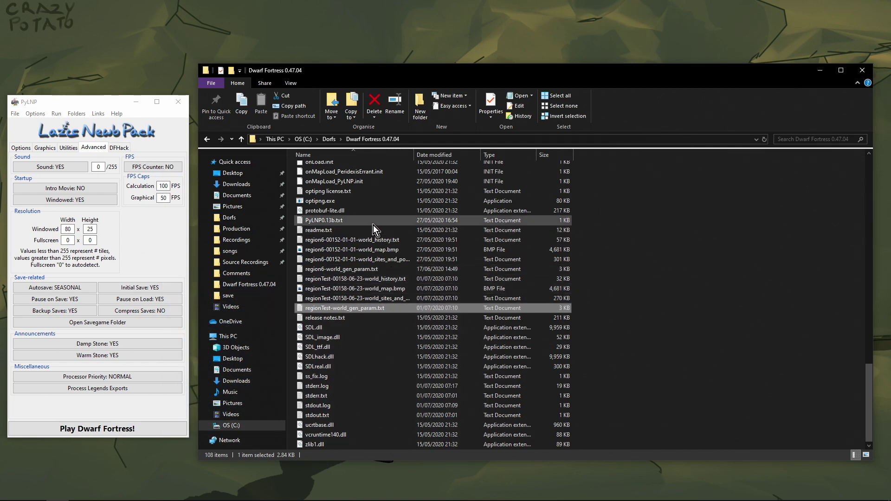
Open world_gen.txt from the data > init folder
scroll(373, 225, "up", 3)
scroll(373, 224, "up", 20)
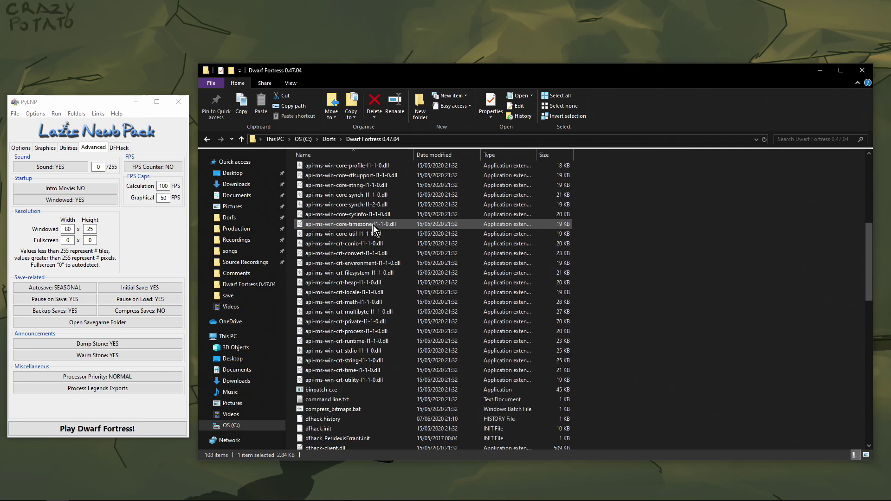
scroll(374, 225, "up", 3)
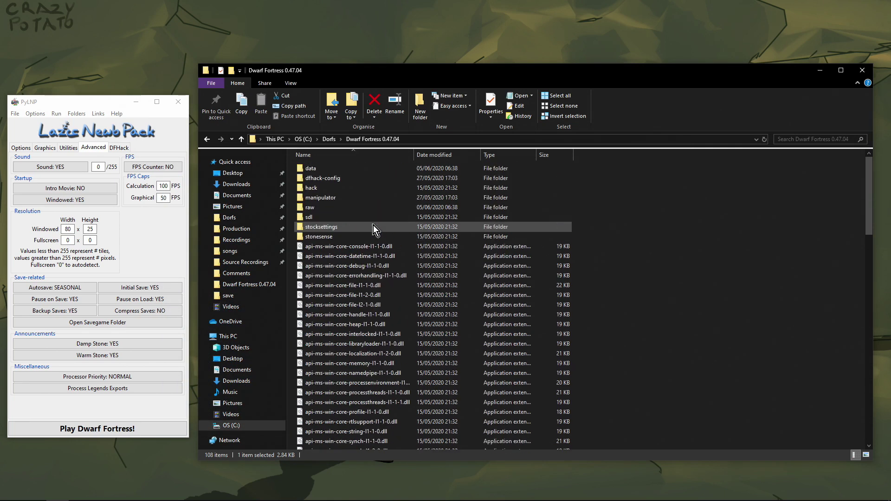
double_click(335, 170)
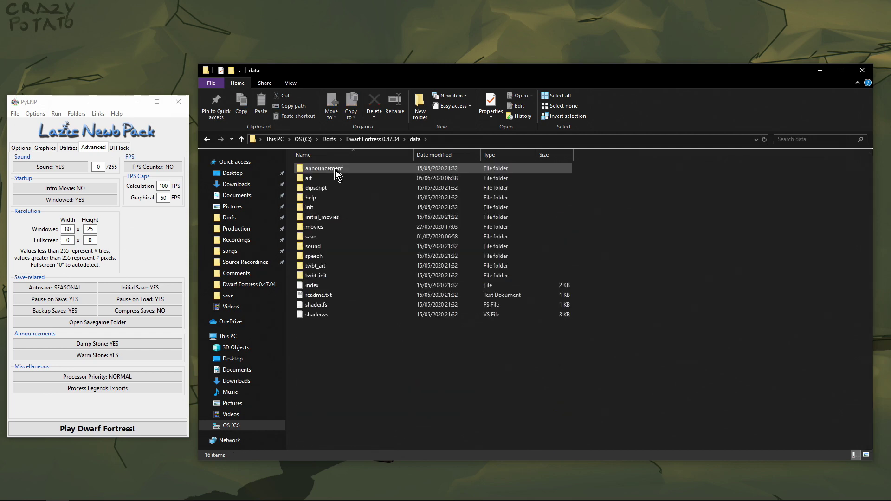
double_click(337, 208)
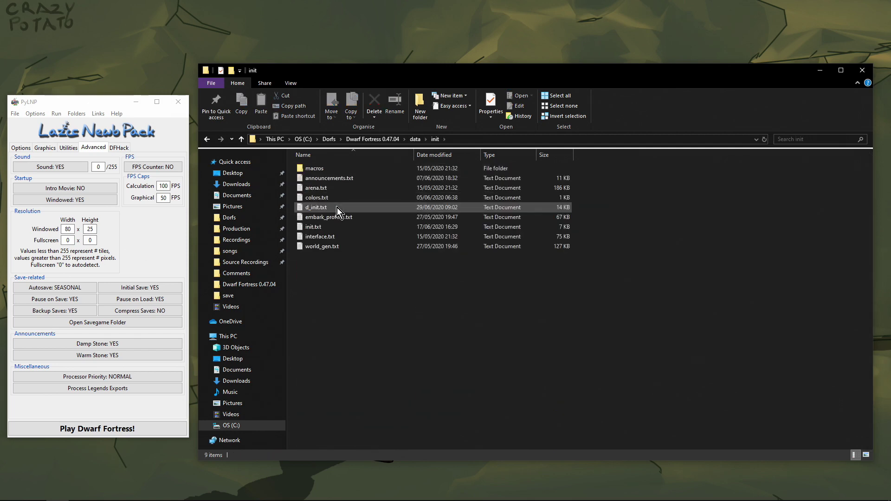
double_click(356, 247)
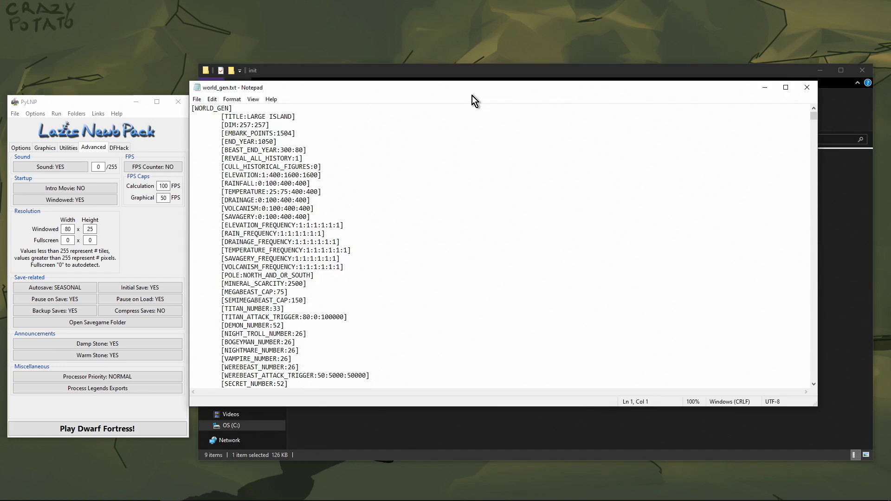
Paste the regionTest parameters on a new line at the end of world_gen.txt
left_click_drag(814, 117, 815, 386)
left_click(313, 370)
key("Return")
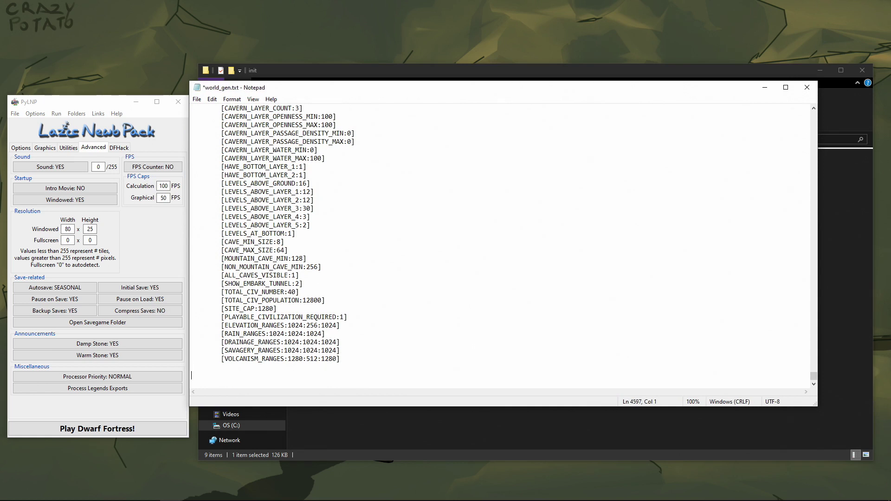
key("ctrl+v")
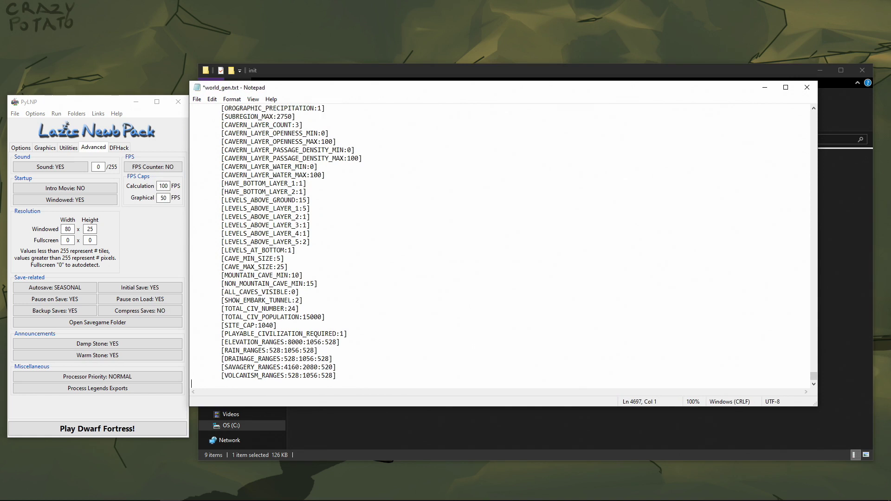
Retitle the pasted block from CREATE WORLD NOW to REALMSOFWONDERWILD and save
scroll(331, 300, "up", 12)
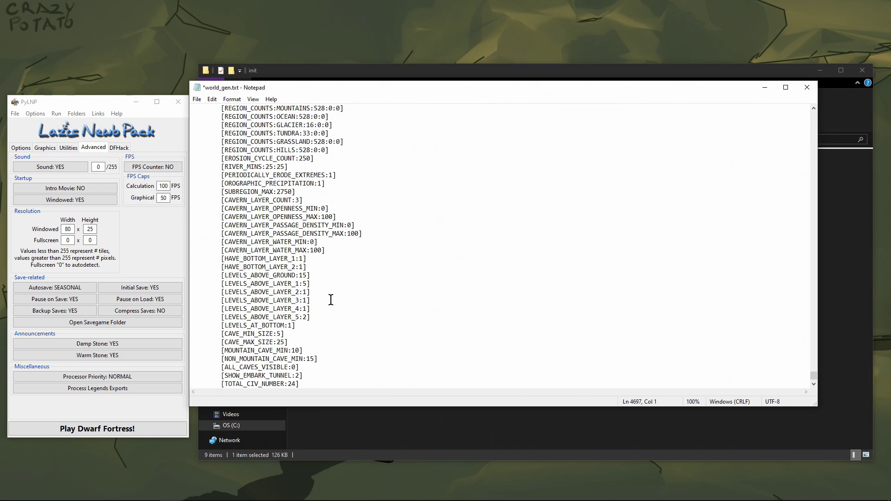
scroll(331, 300, "up", 13)
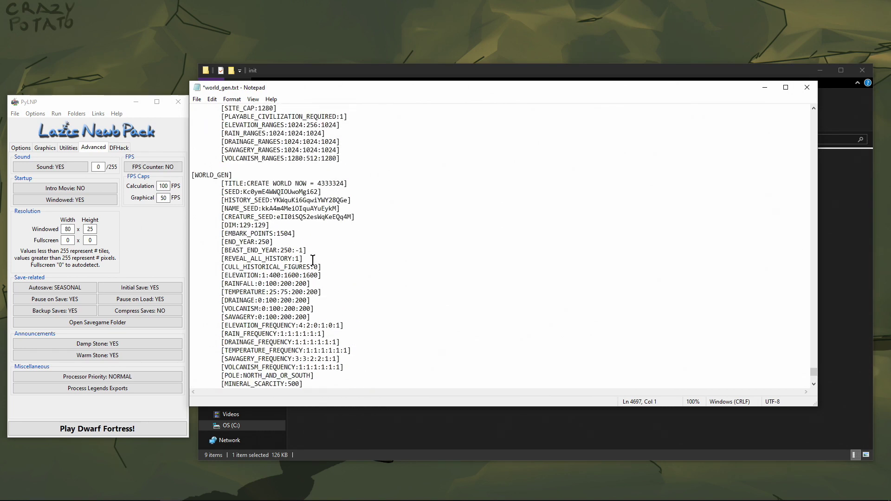
left_click_drag(247, 184, 305, 190)
type("REALMS")
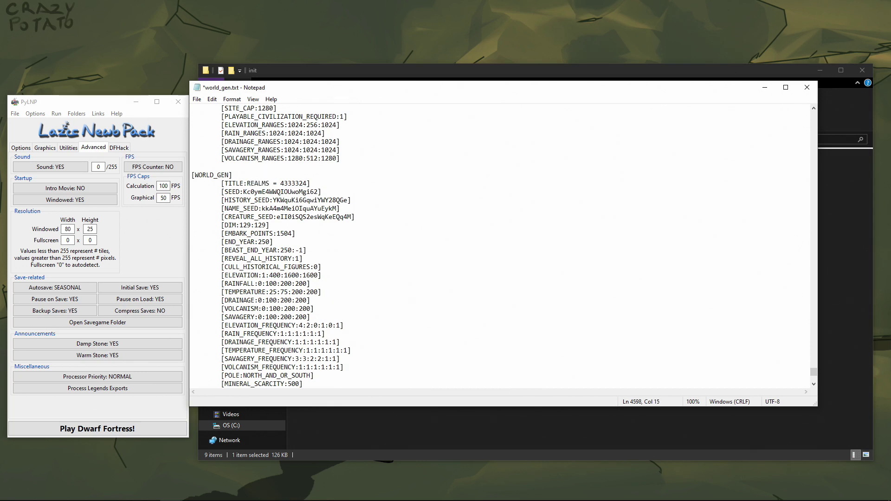
type("OFWONDERWILD")
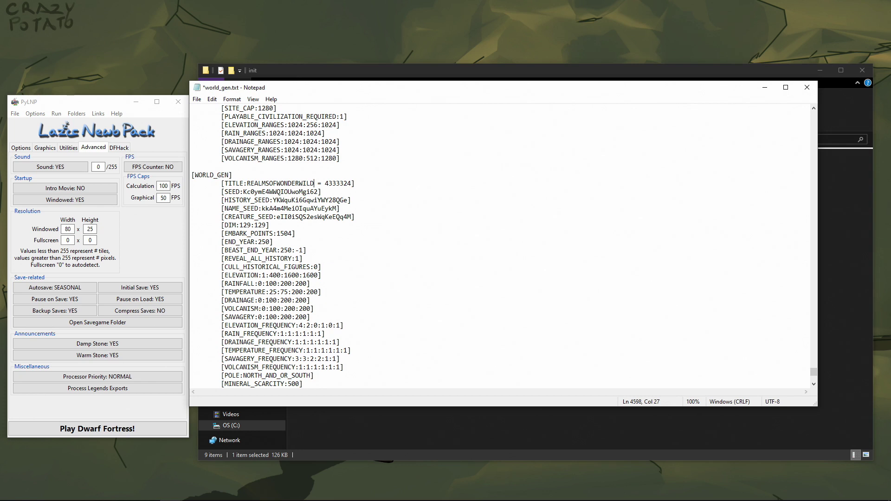
key("ctrl+s")
Delete the leftover ' = 4333324' after the title, save via File > Save, and close
scroll(379, 203, "down", 1)
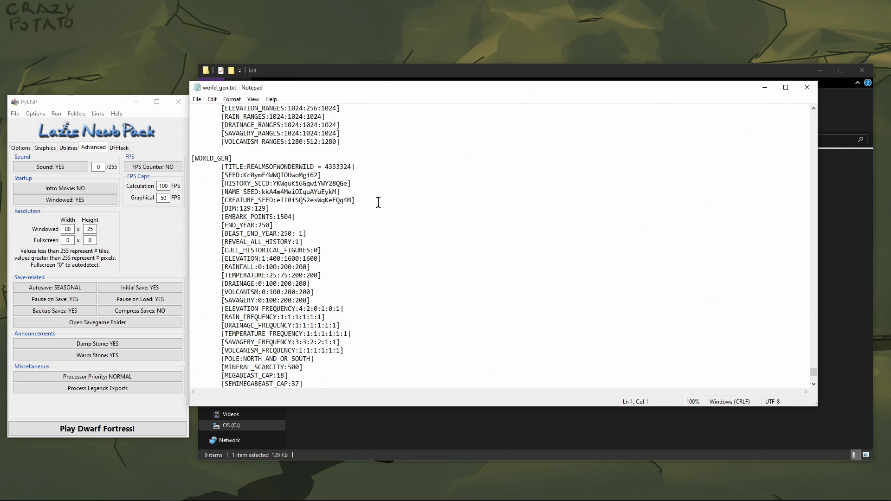
left_click_drag(353, 167, 314, 166)
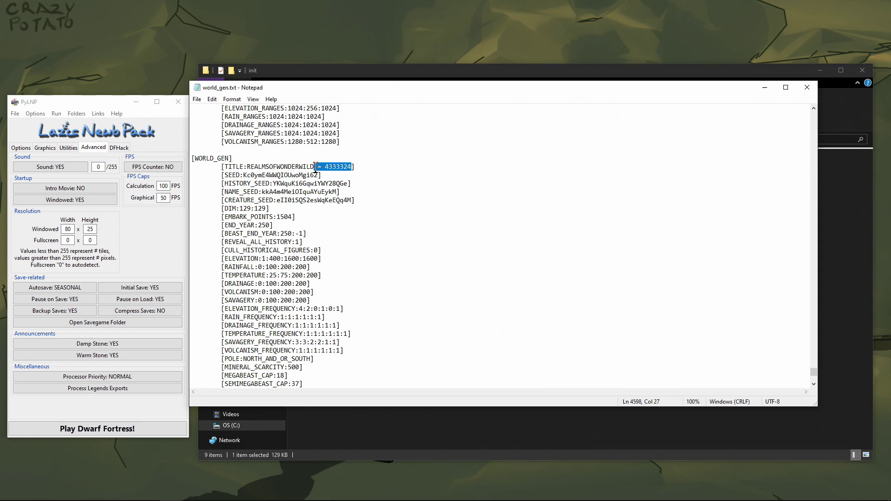
key("Delete")
left_click(348, 175)
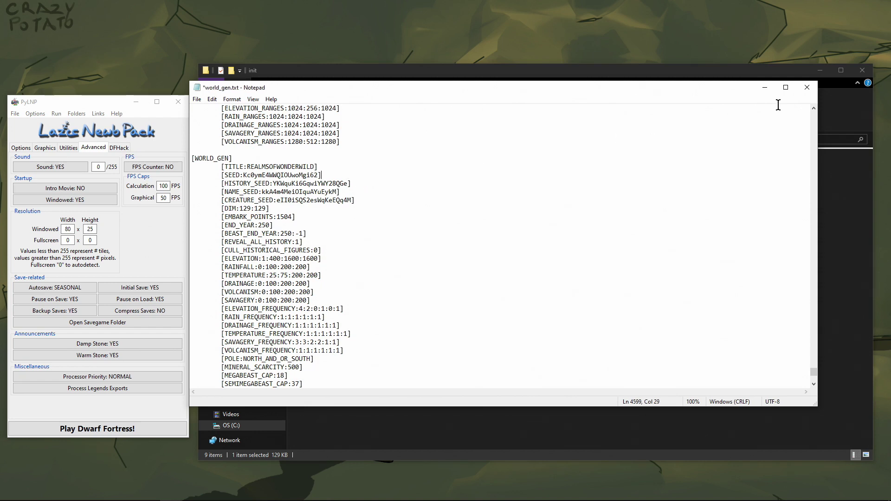
left_click(198, 101)
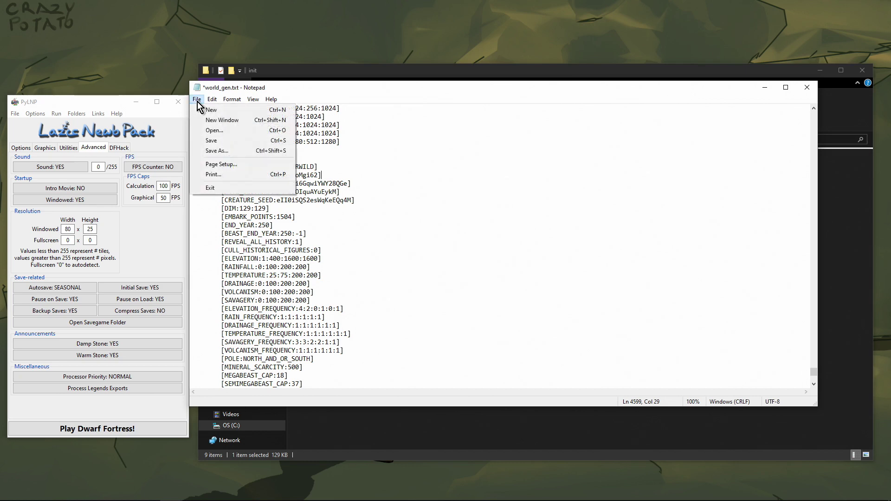
left_click(215, 141)
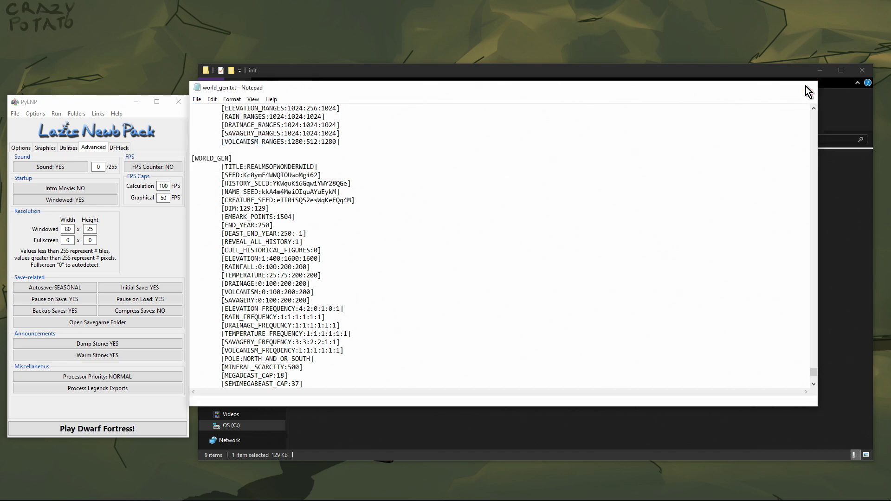
left_click(807, 87)
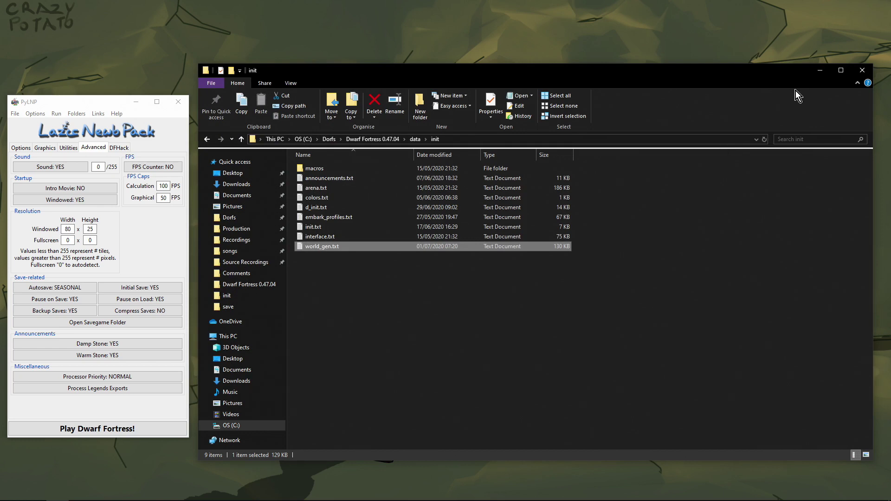
Launch Dwarf Fortress maximized and open Design New World with Advanced Parameters, dismissing the notice
left_click(96, 430)
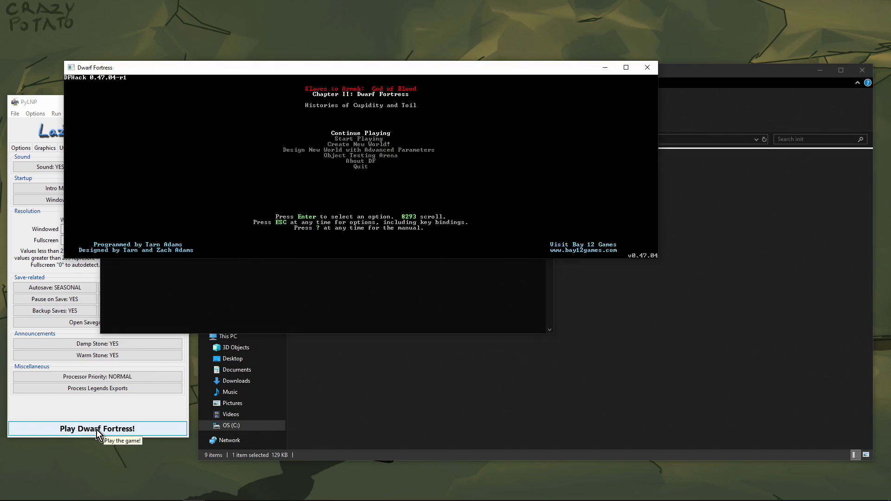
left_click(626, 68)
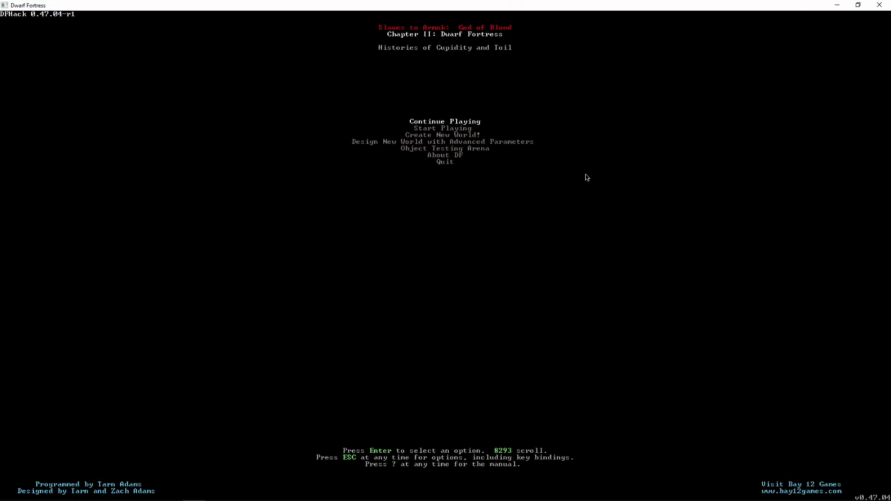
key("Down")
key("Down")
key("Down")
key("Return")
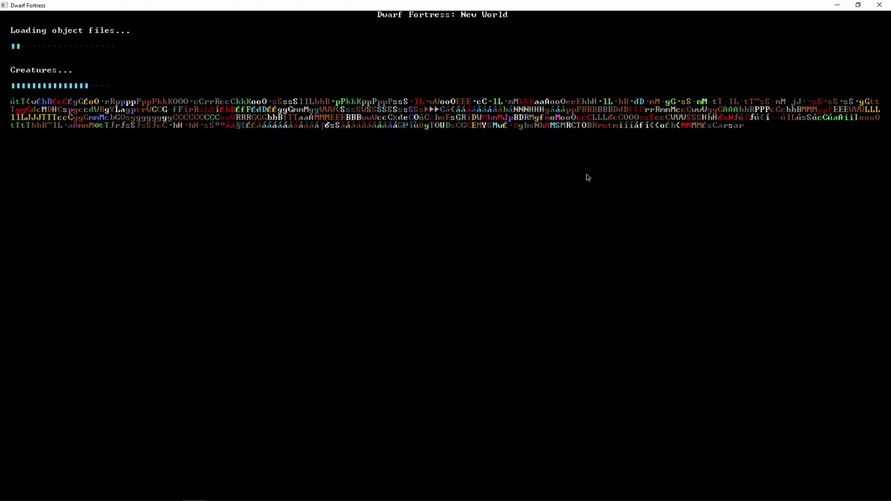
key("Escape")
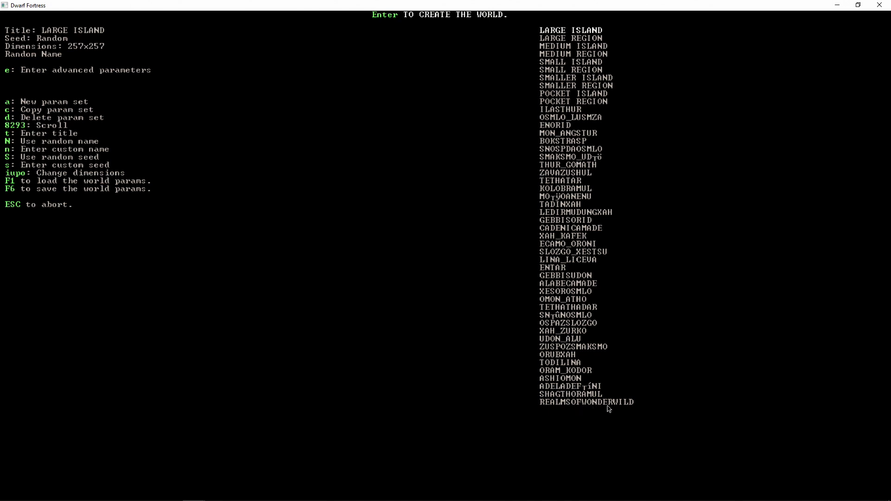
Select the REALMSOFWONDERWILD parameter set and start generating the world
key("Down")
key("Down")
key("Down")
key("Down")
key("Down")
key("Down")
key("Down")
key("Down")
key("Down")
key("Down")
key("Down")
key("Down")
key("Down")
key("Down")
key("Down")
key("Down")
key("Down")
key("Down")
key("Down")
key("Down")
key("Down")
key("Down")
key("Down")
key("Down")
key("Down")
key("Down")
key("Down")
key("Down")
key("Down")
key("Down")
key("Down")
key("Down")
key("Down")
key("Down")
key("Down")
key("Down")
key("Down")
key("Return")
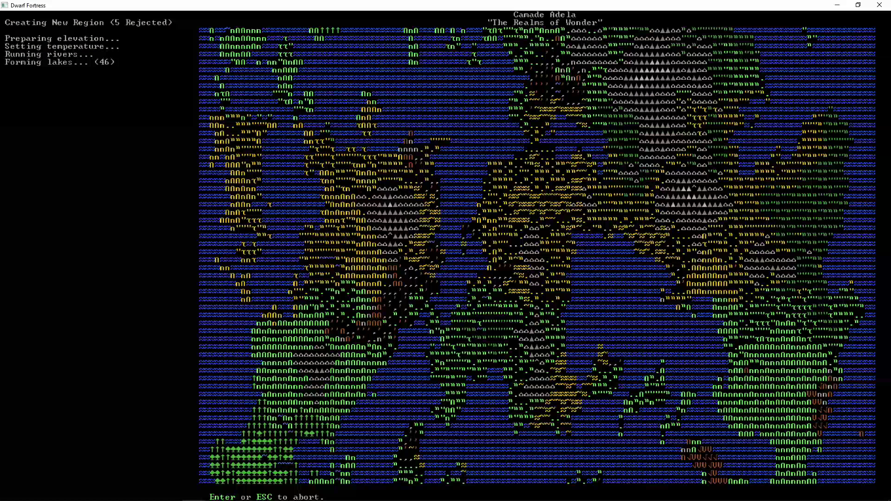